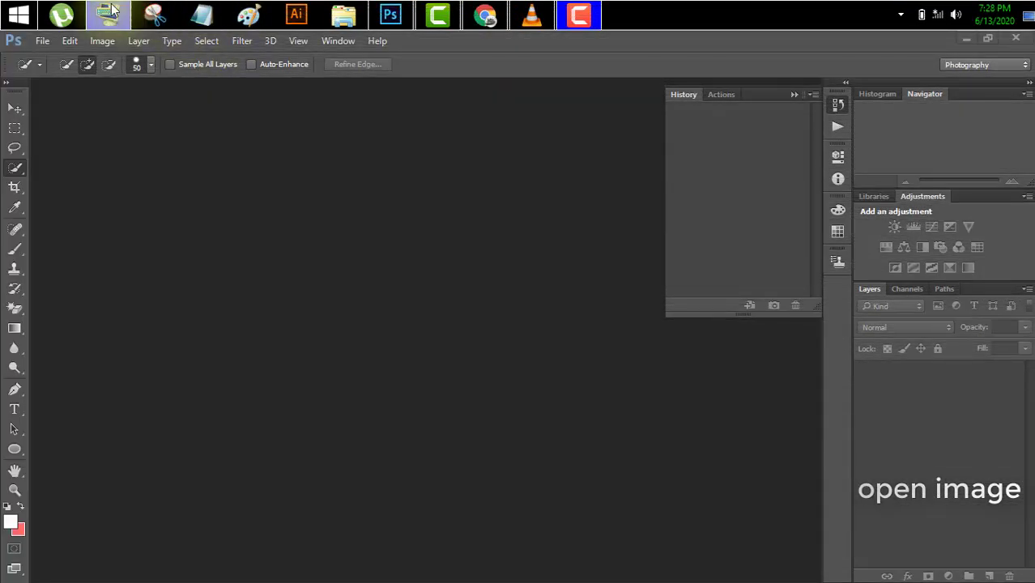
Open the photo of the man in a cap crouching in front of a bush.
{"action": "left_click", "coordinate": [42, 37]}
{"action": "left_click", "coordinate": [72, 73]}
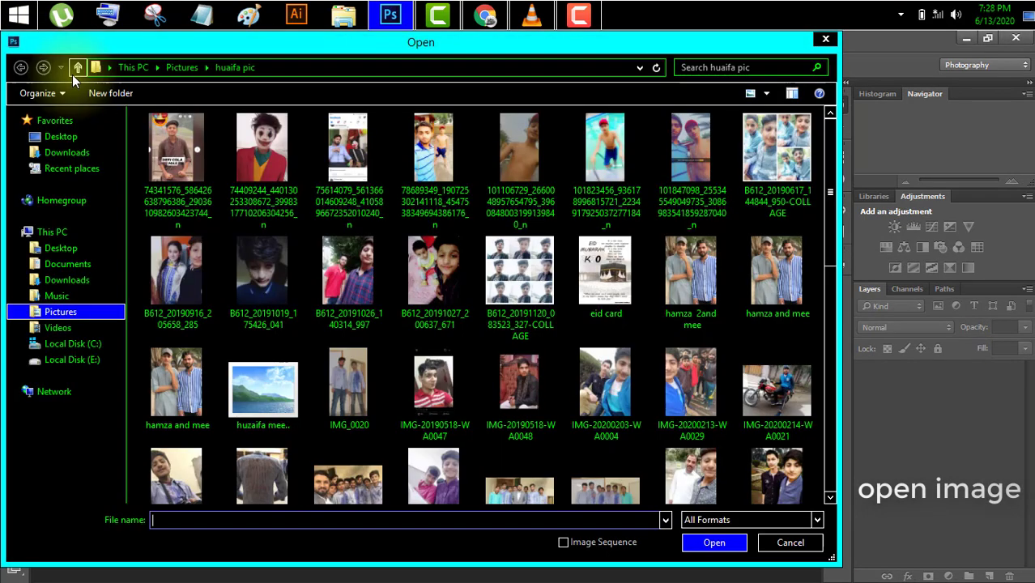
{"action": "left_click", "coordinate": [688, 153]}
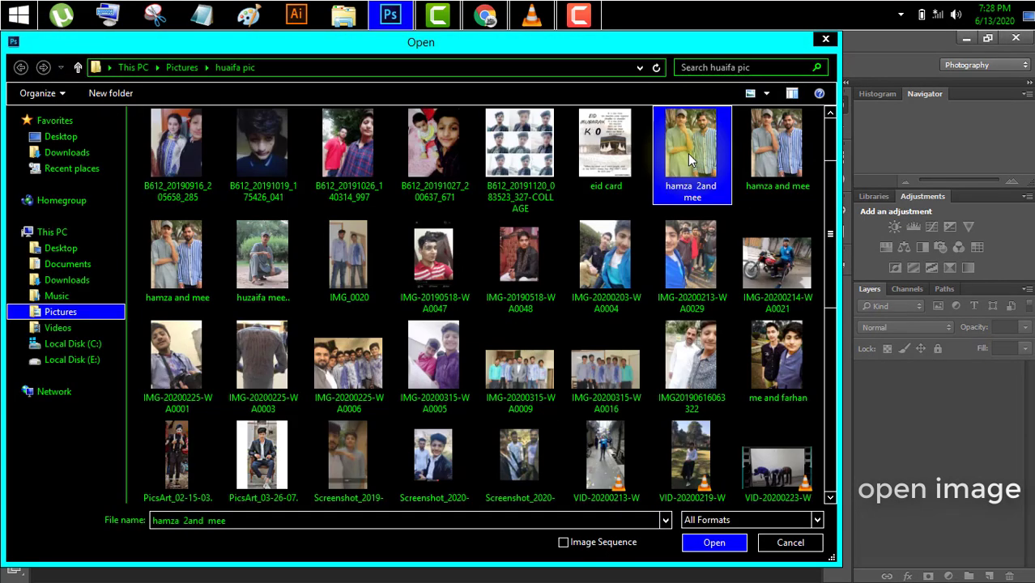
{"action": "left_click", "coordinate": [267, 256]}
{"action": "left_click", "coordinate": [713, 543]}
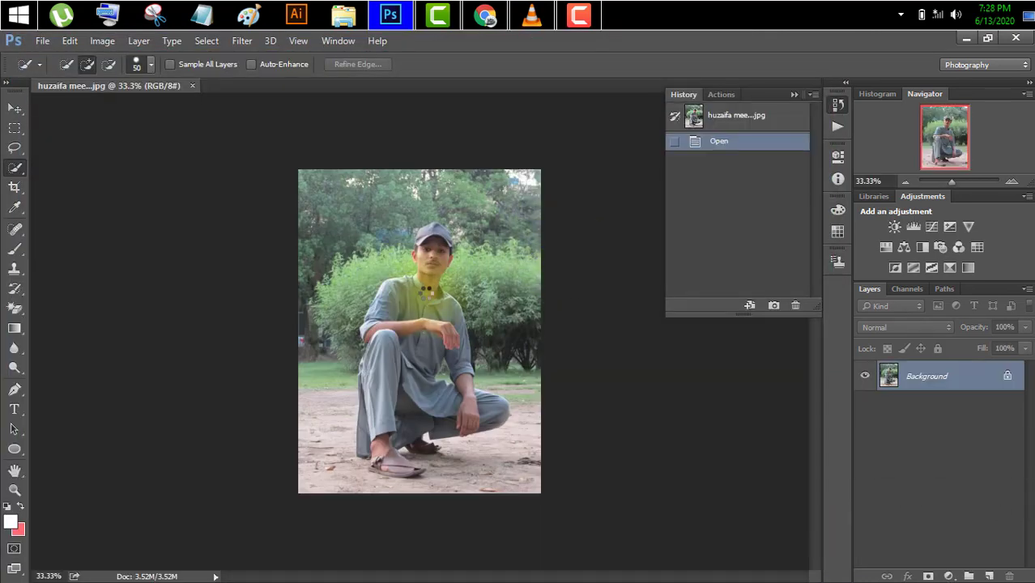
Start the Camera Raw filter on the photo and set the white balance to Temperature -22 and Tint -34.
{"action": "key", "text": "z"}
{"action": "mouse_move", "coordinate": [427, 291]}
{"action": "left_mouse_down"}
{"action": "mouse_move", "coordinate": [454, 302]}
{"action": "mouse_move", "coordinate": [475, 344]}
{"action": "mouse_move", "coordinate": [431, 264]}
{"action": "mouse_move", "coordinate": [445, 267]}
{"action": "left_mouse_up"}
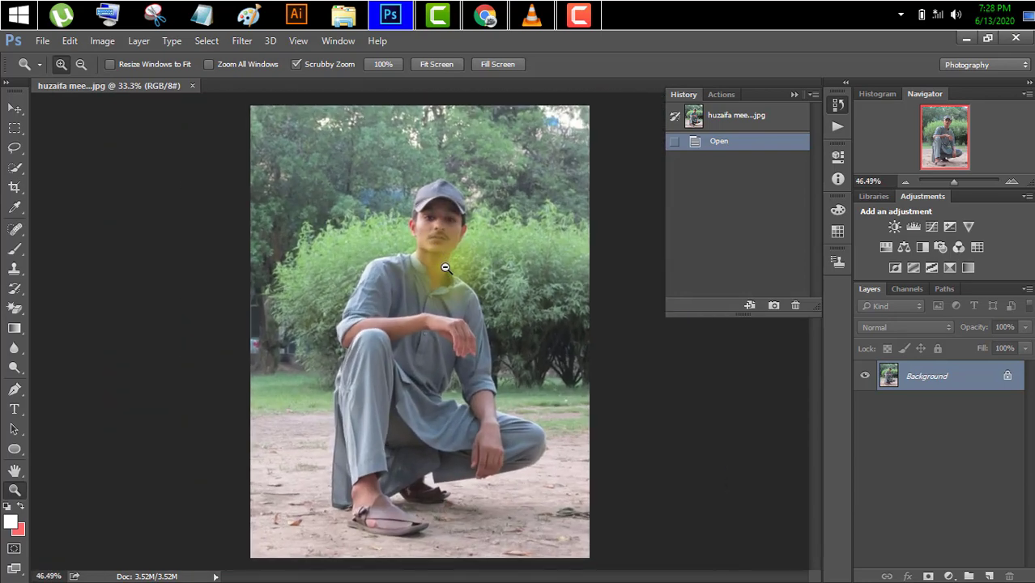
{"action": "left_click", "coordinate": [236, 41]}
{"action": "left_click", "coordinate": [289, 127]}
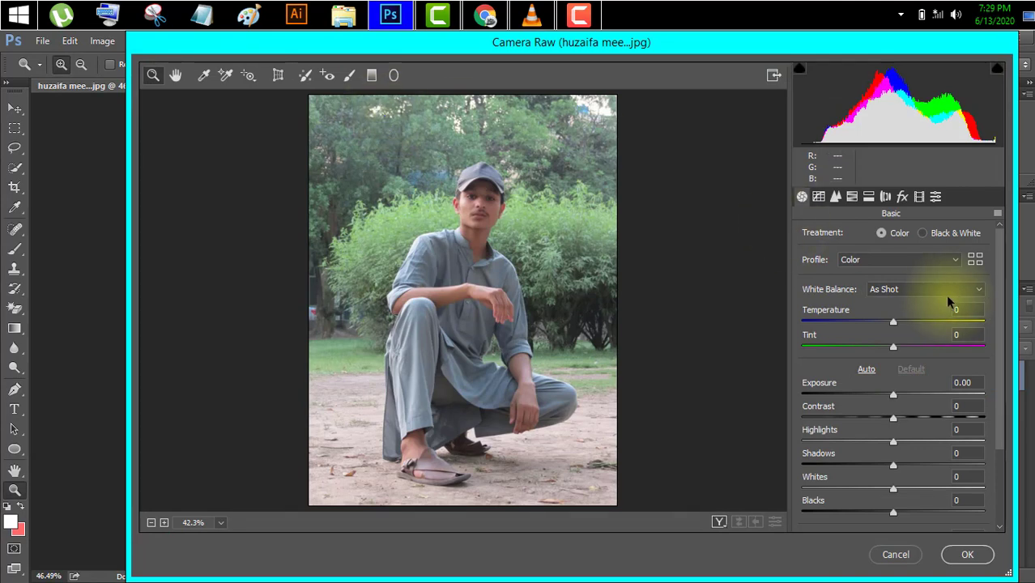
{"action": "left_click_drag", "start_coordinate": [895, 315], "coordinate": [867, 343]}
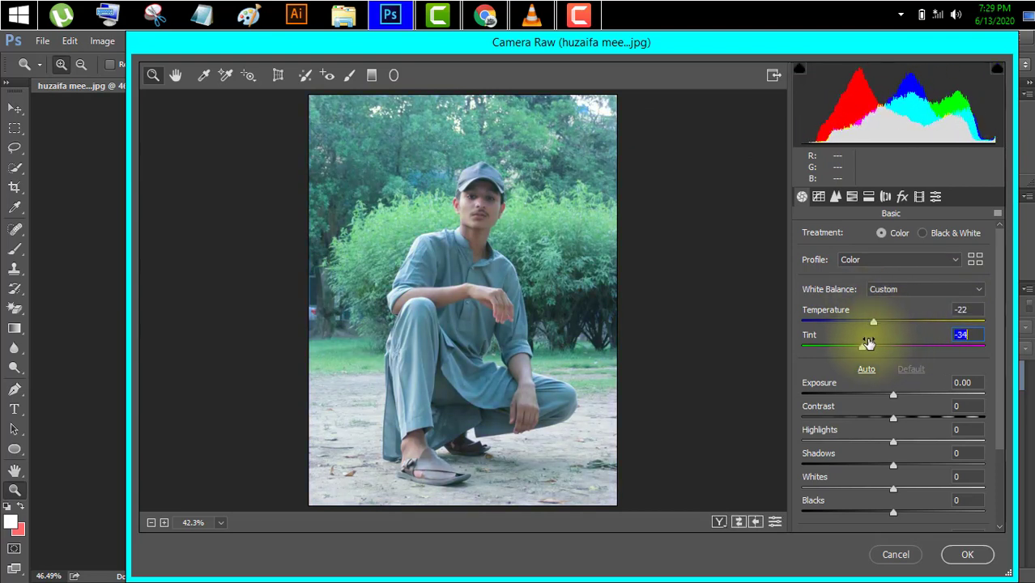
Set Exposure to -0.75, Contrast to +24, Highlights to +28, Shadows to +67, Whites to +32 and Blacks to -14.
{"action": "left_click_drag", "start_coordinate": [893, 394], "coordinate": [919, 445]}
{"action": "left_click_drag", "start_coordinate": [859, 417], "coordinate": [881, 397]}
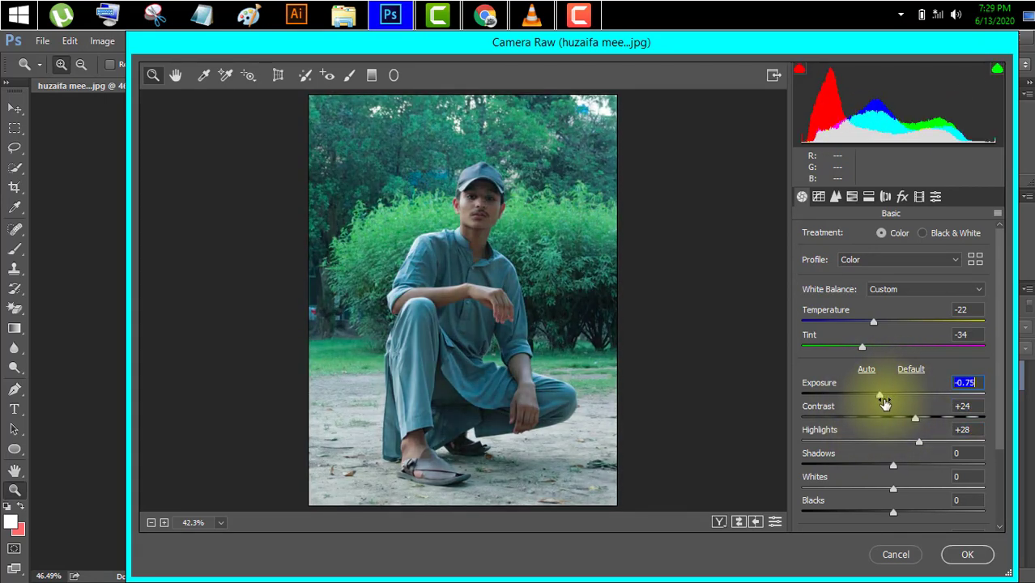
{"action": "left_click", "coordinate": [888, 460]}
{"action": "left_click_drag", "start_coordinate": [887, 460], "coordinate": [880, 514]}
Set Clarity to +8, Dehaze to +6, Vibrance to +64 and Saturation to +8 in the basic adjustments.
{"action": "scroll", "coordinate": [912, 486], "scroll_direction": "down", "scroll_amount": 3}
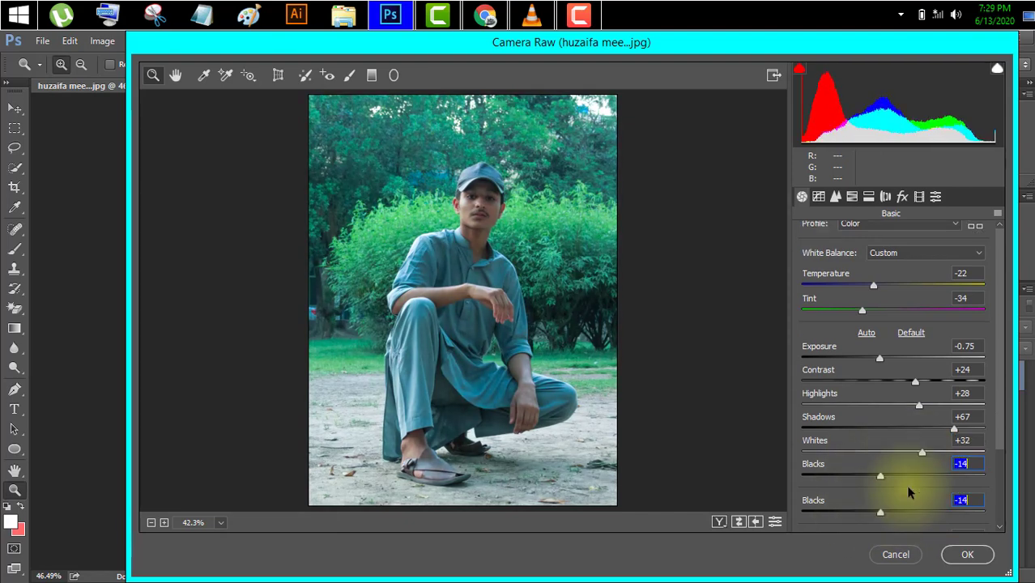
{"action": "left_click", "coordinate": [889, 441]}
{"action": "left_click_drag", "start_coordinate": [889, 441], "coordinate": [900, 520]}
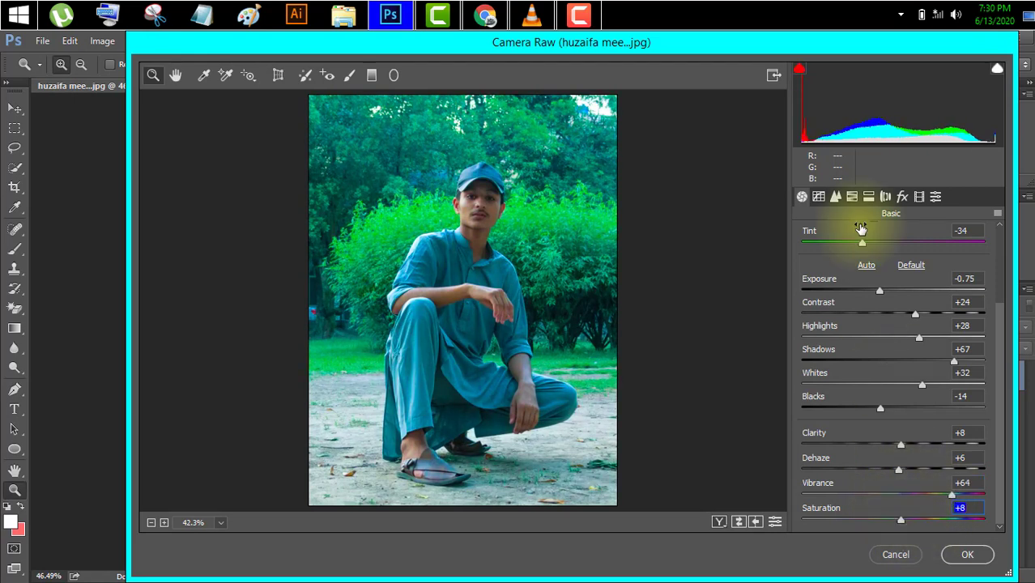
Set the parametric tone curve to Highlights +52, Lights -32, Darks +11 and Shadows -6, and the sharpening to Amount 15 and Detail 3.
{"action": "left_click", "coordinate": [820, 197]}
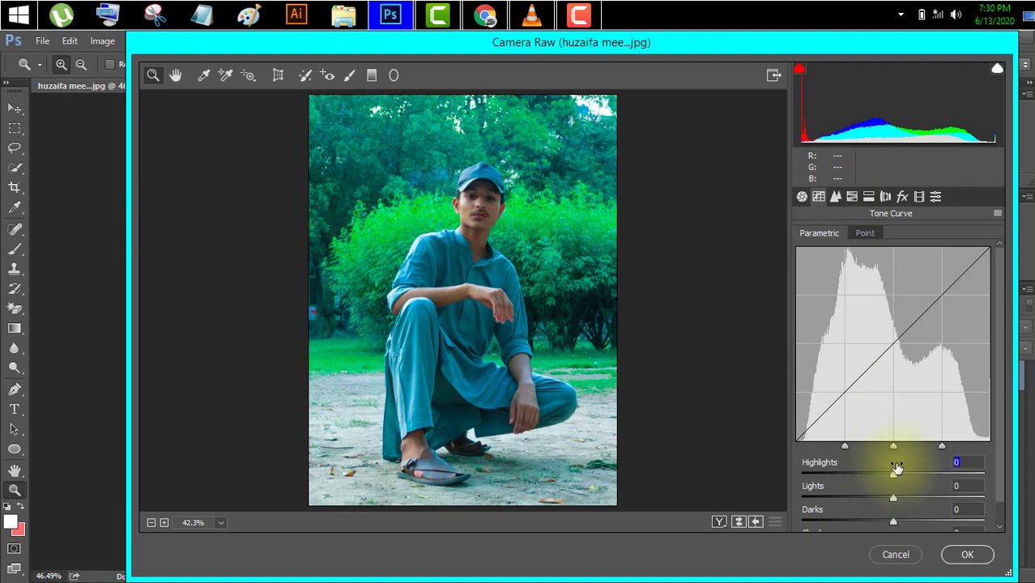
{"action": "left_click_drag", "start_coordinate": [896, 467], "coordinate": [887, 519]}
{"action": "scroll", "coordinate": [902, 518], "scroll_direction": "down", "scroll_amount": 1}
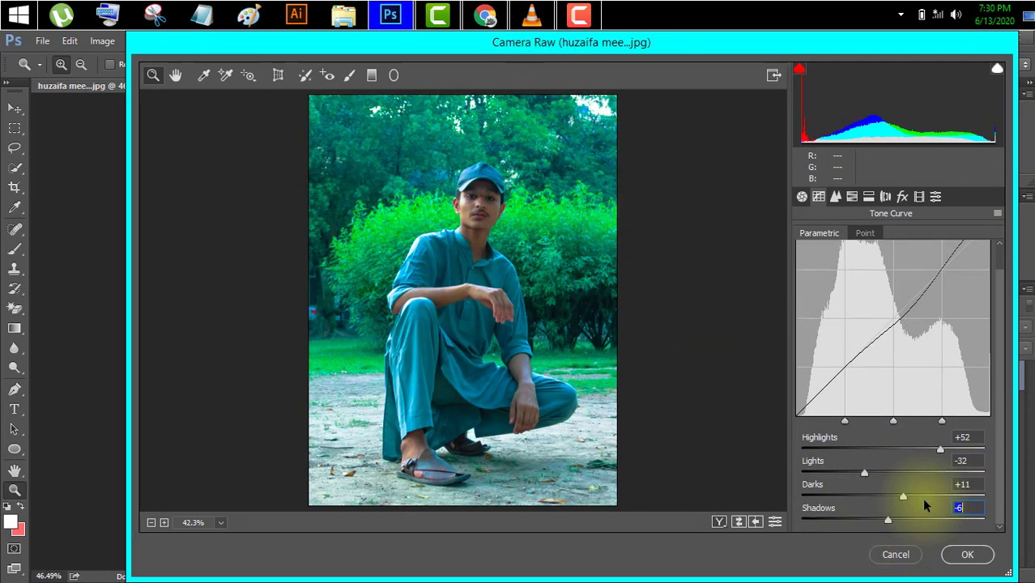
{"action": "left_click", "coordinate": [835, 196]}
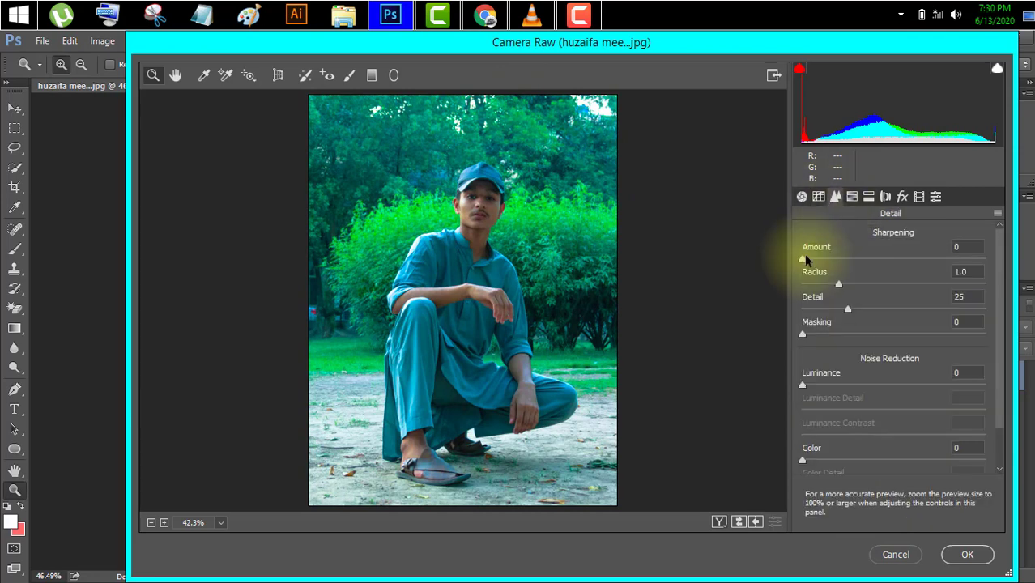
{"action": "left_click_drag", "start_coordinate": [805, 256], "coordinate": [814, 256]}
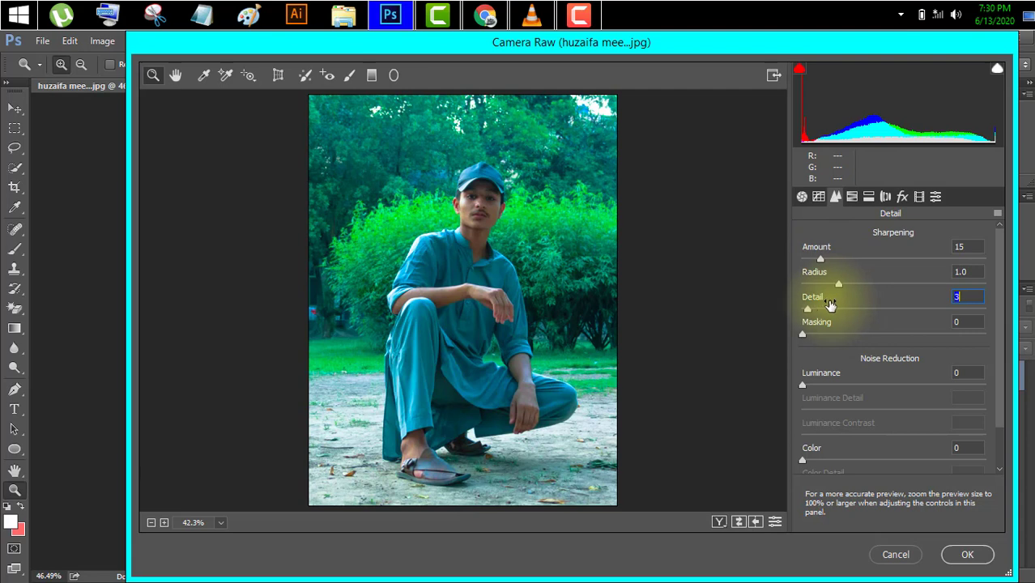
Set the HSL hue to Reds +7, Oranges +22, Yellows +50, Greens -100, Aquas -50, Blues -12 and Purples +21.
{"action": "left_click", "coordinate": [852, 196]}
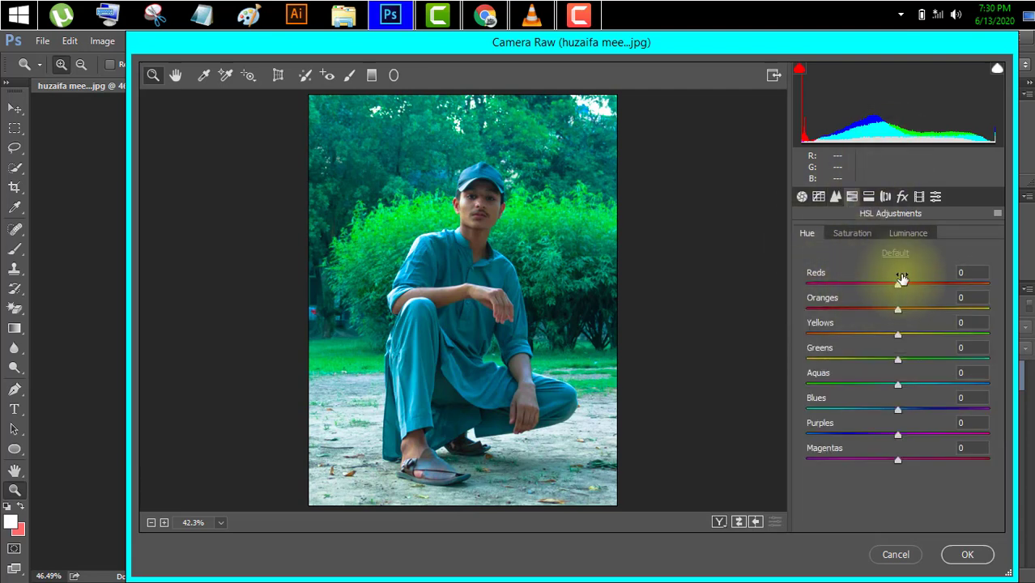
{"action": "left_click_drag", "start_coordinate": [922, 278], "coordinate": [812, 378]}
{"action": "left_click_drag", "start_coordinate": [900, 385], "coordinate": [871, 384]}
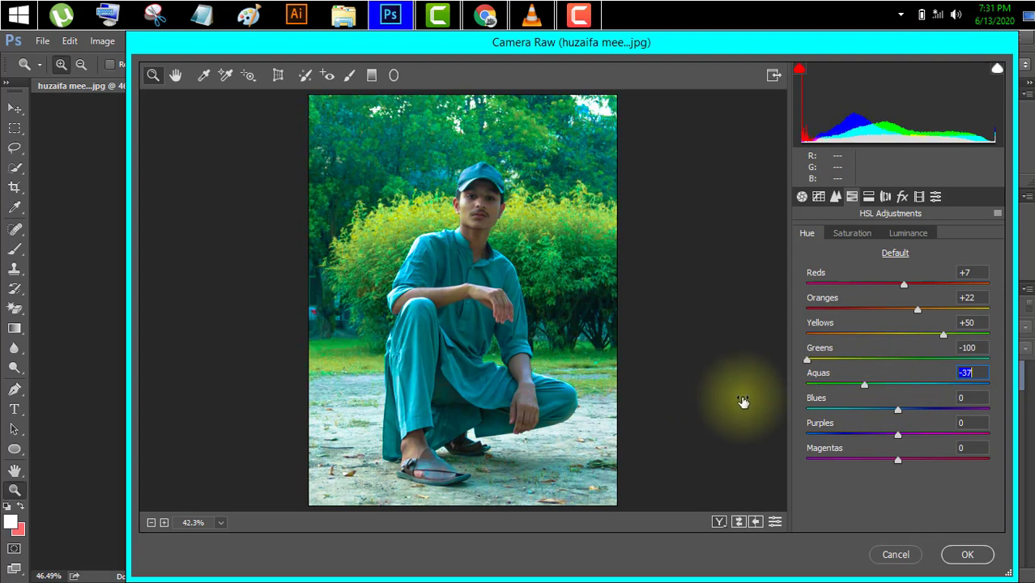
{"action": "left_click_drag", "start_coordinate": [748, 403], "coordinate": [733, 404]}
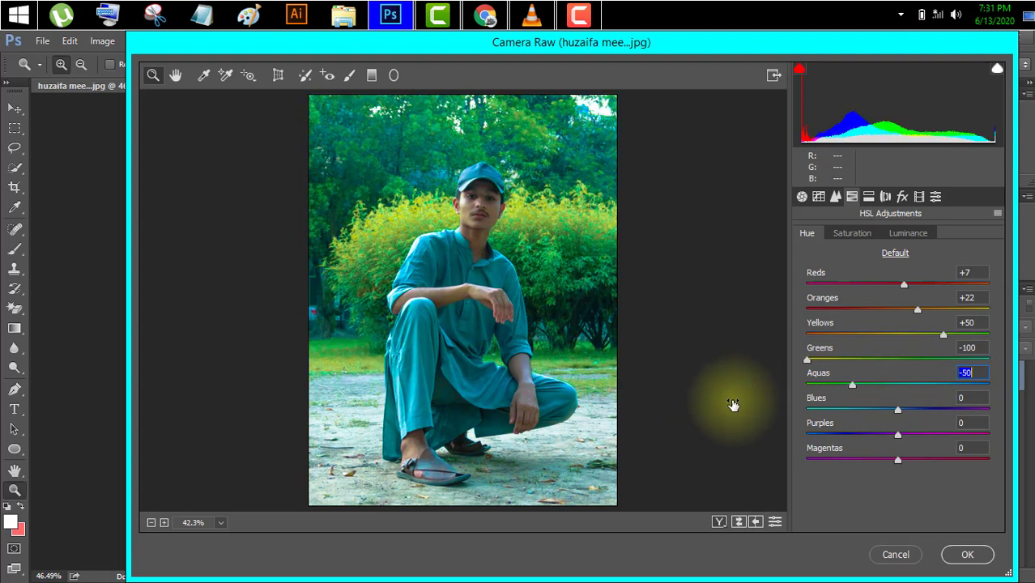
{"action": "left_click_drag", "start_coordinate": [861, 410], "coordinate": [916, 437]}
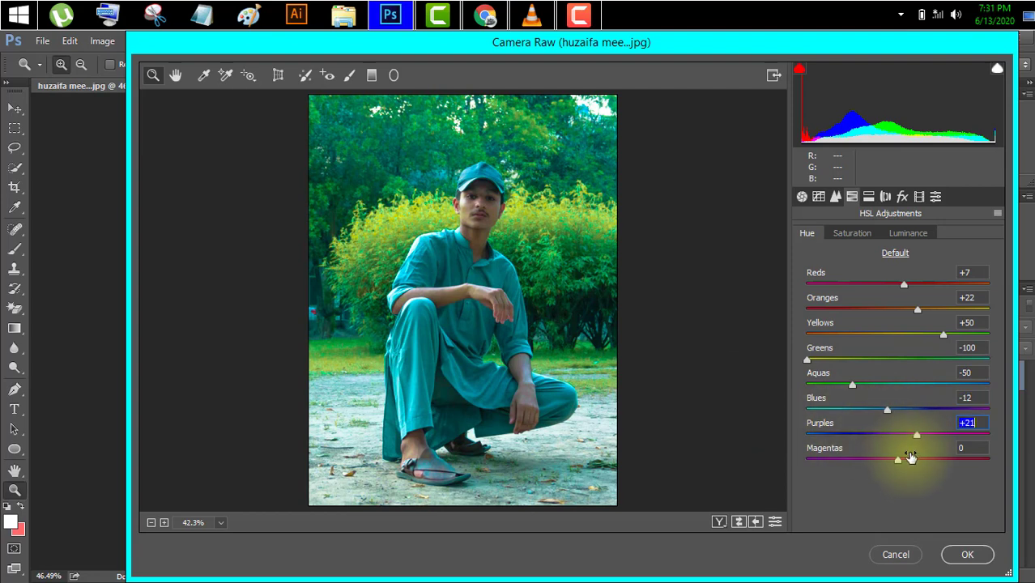
{"action": "key", "text": "Tab"}
Set the HSL saturation to Reds +31, Oranges +41, Yellows +32, Greens +29, Aquas +10, Blues -37, Purples +36 and Magentas -18.
{"action": "left_click", "coordinate": [852, 233]}
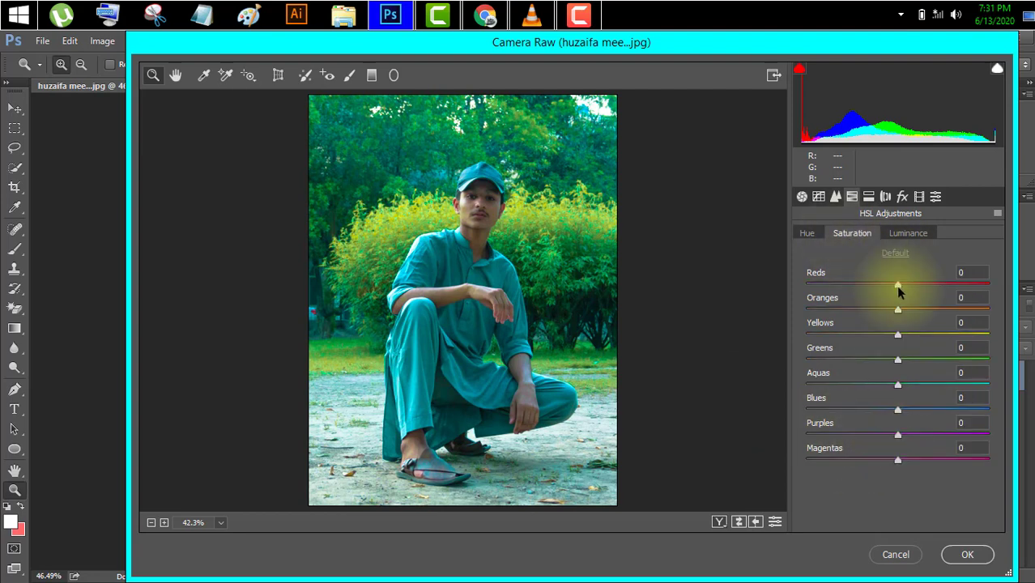
{"action": "left_click_drag", "start_coordinate": [898, 285], "coordinate": [870, 460]}
{"action": "left_click", "coordinate": [899, 435]}
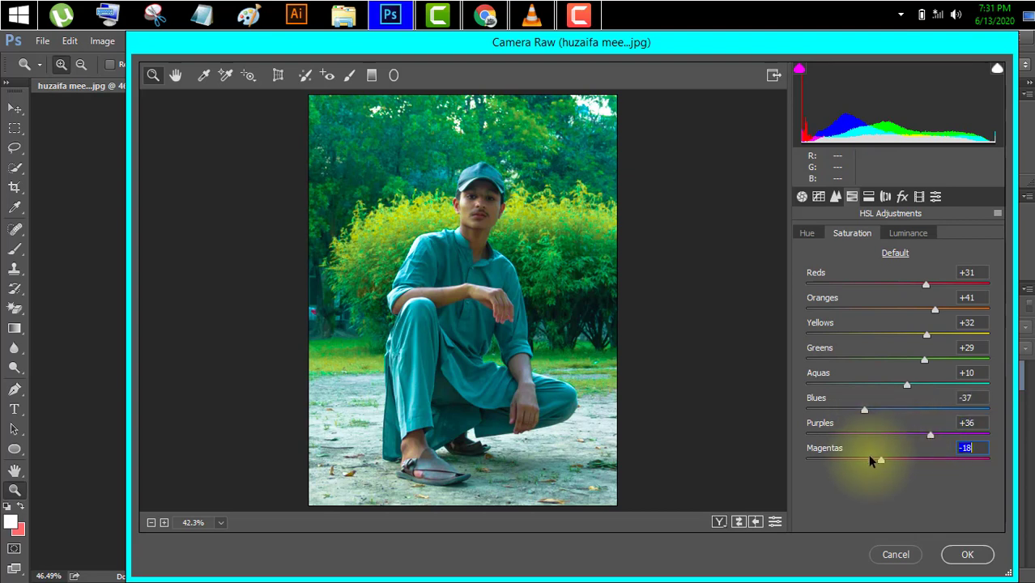
Set the HSL luminance to Reds +44, Oranges +100 and Yellows +100, and adjust the luminance of the colours from Greens to Magentas.
{"action": "left_click", "coordinate": [898, 232]}
{"action": "left_click_drag", "start_coordinate": [897, 283], "coordinate": [986, 317]}
{"action": "left_click_drag", "start_coordinate": [898, 335], "coordinate": [1022, 338]}
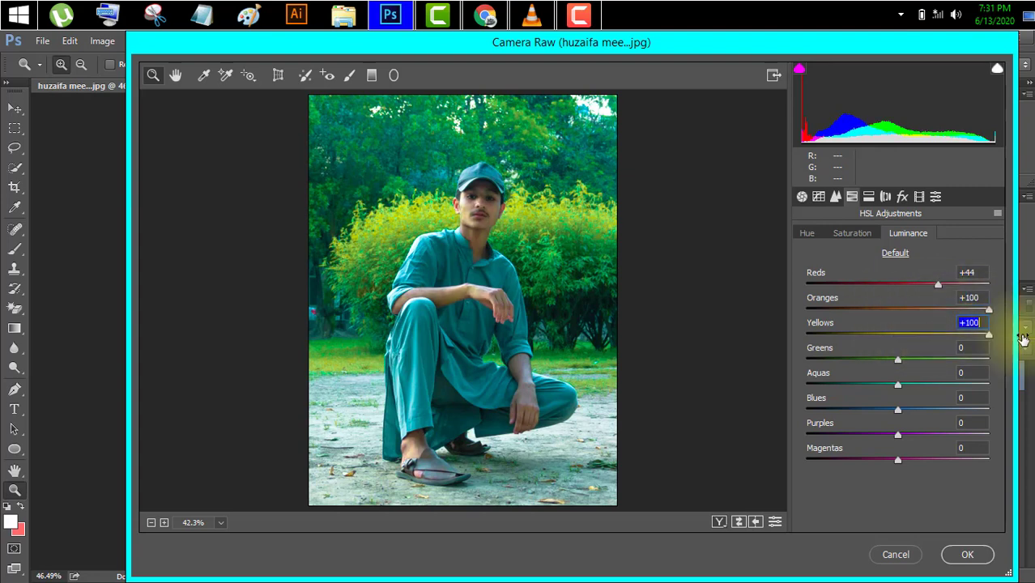
{"action": "left_click_drag", "start_coordinate": [894, 360], "coordinate": [930, 459]}
Add grain to the photo with Amount 5 and Roughness 0.
{"action": "left_click", "coordinate": [902, 196]}
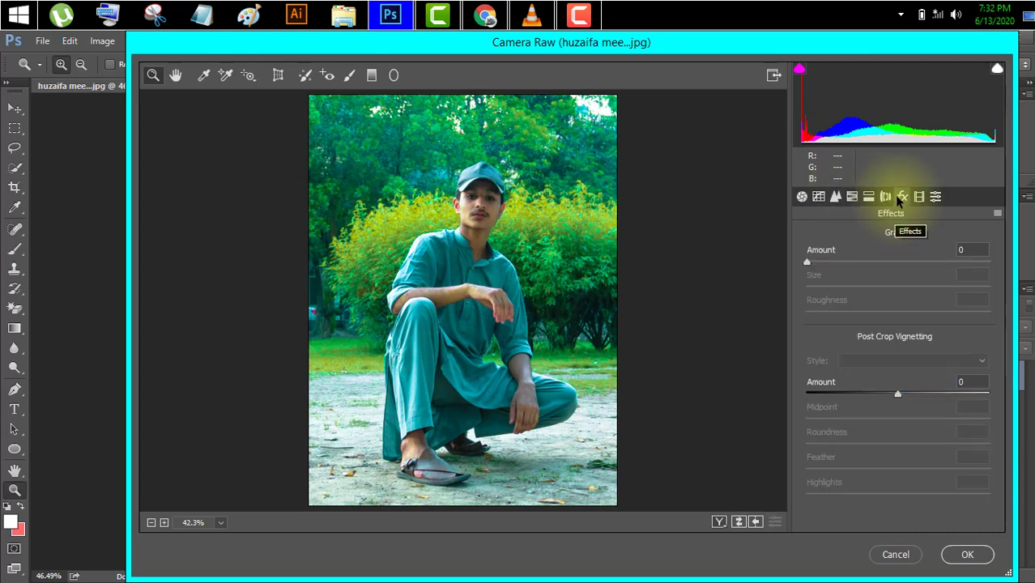
{"action": "left_click_drag", "start_coordinate": [812, 261], "coordinate": [832, 265]}
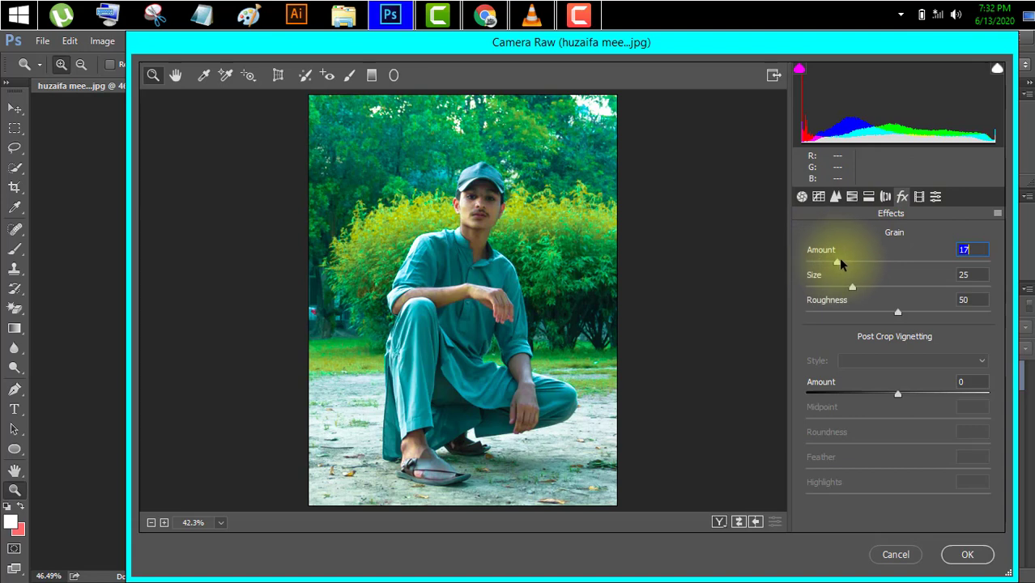
{"action": "left_click_drag", "start_coordinate": [897, 312], "coordinate": [808, 312]}
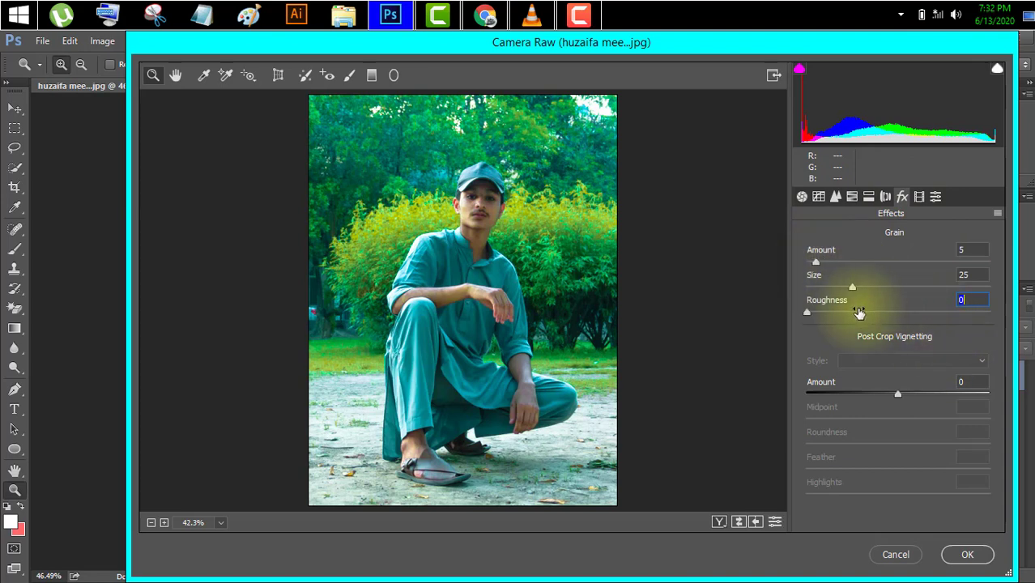
Add a post-crop vignette with Amount -40, Midpoint 6, Roundness +83, Feather 97 and Highlights 100.
{"action": "left_click_drag", "start_coordinate": [897, 389], "coordinate": [817, 420]}
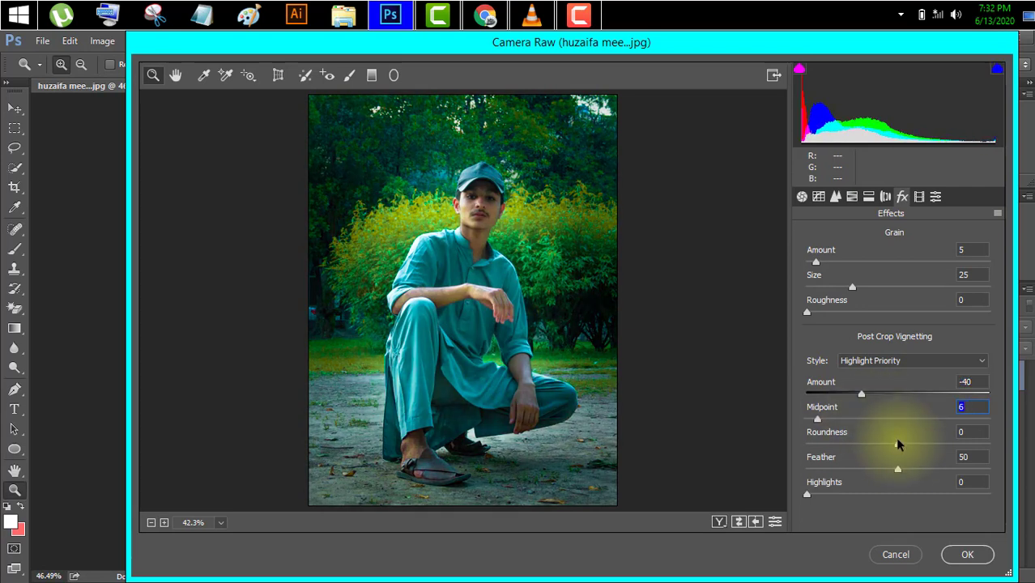
{"action": "left_click_drag", "start_coordinate": [892, 438], "coordinate": [970, 447]}
{"action": "left_click_drag", "start_coordinate": [892, 470], "coordinate": [947, 477]}
{"action": "left_click_drag", "start_coordinate": [807, 493], "coordinate": [988, 492]}
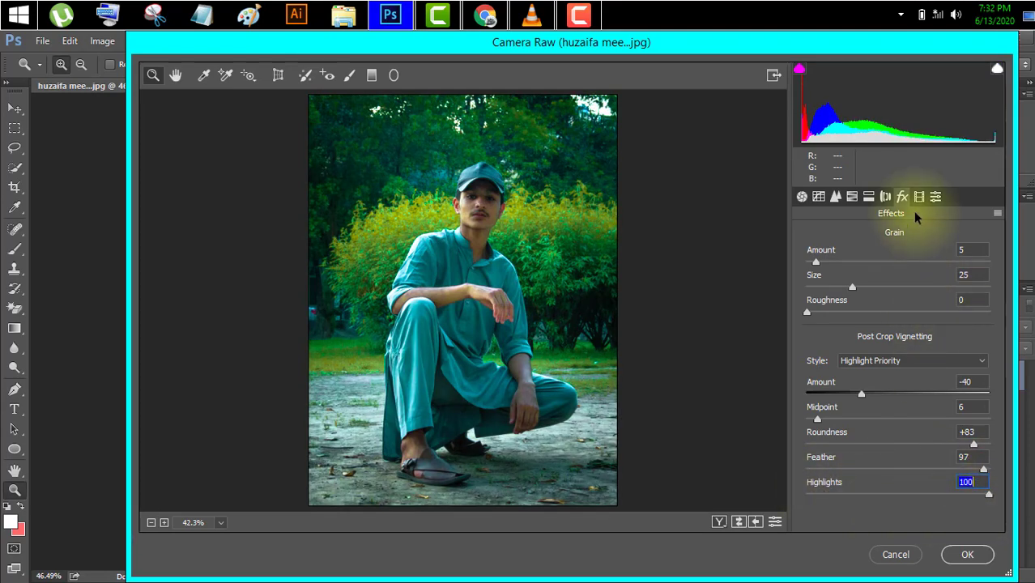
Apply the Camera Raw adjustments and compare the edited photo with its originally opened state.
{"action": "left_click", "coordinate": [967, 554]}
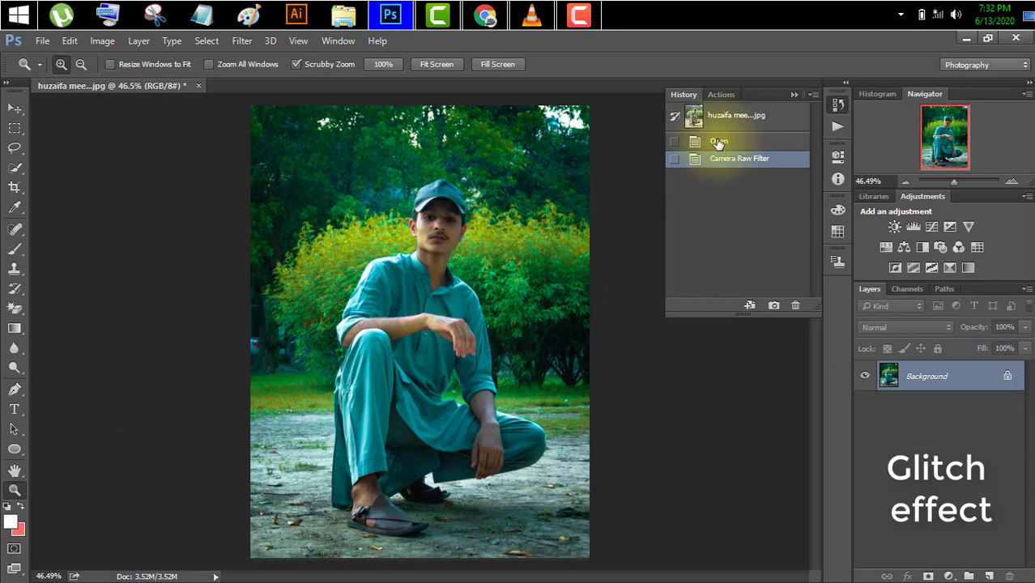
{"action": "left_click", "coordinate": [716, 142]}
{"action": "left_click", "coordinate": [739, 162]}
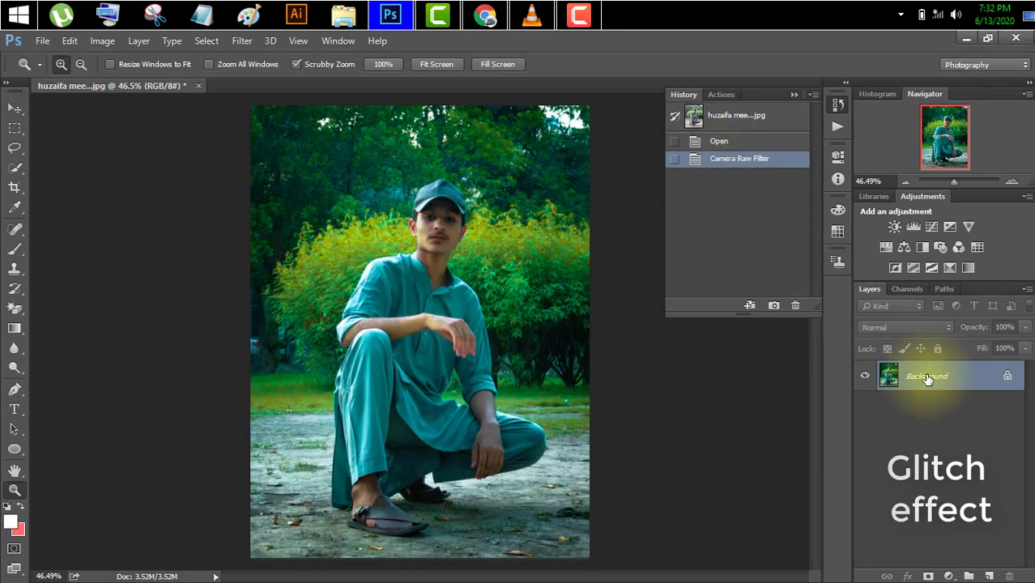
Duplicate the Background layer and convert the copy to black and white with the Default preset.
{"action": "left_click_drag", "start_coordinate": [928, 379], "coordinate": [989, 576]}
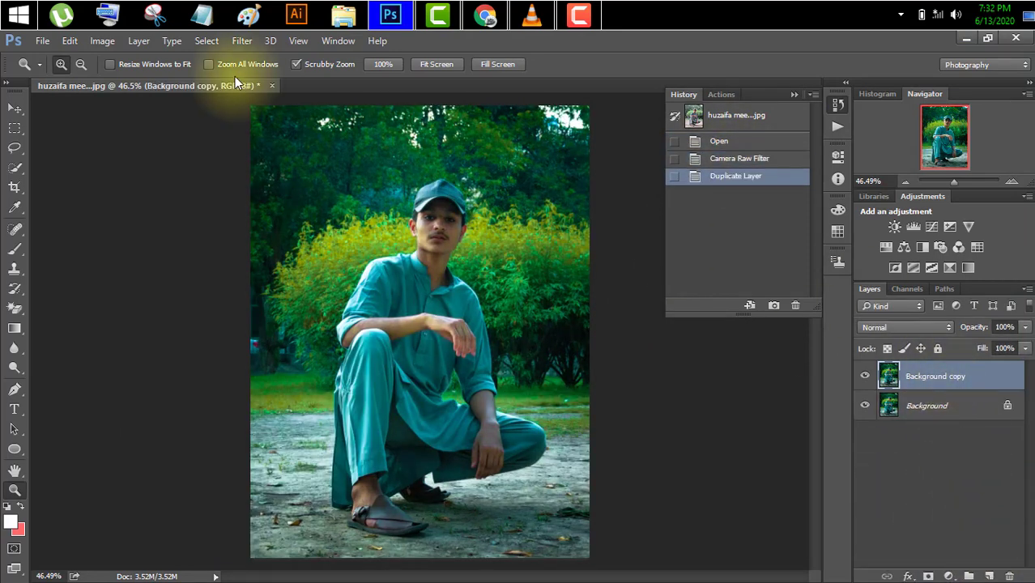
{"action": "left_click", "coordinate": [111, 42]}
{"action": "mouse_move", "coordinate": [154, 79]}
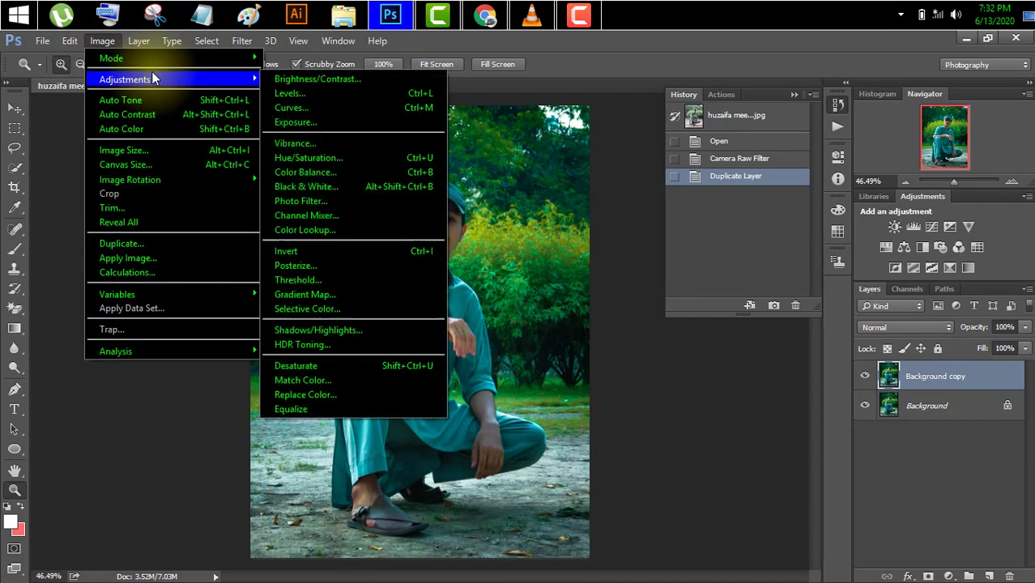
{"action": "left_click", "coordinate": [335, 185]}
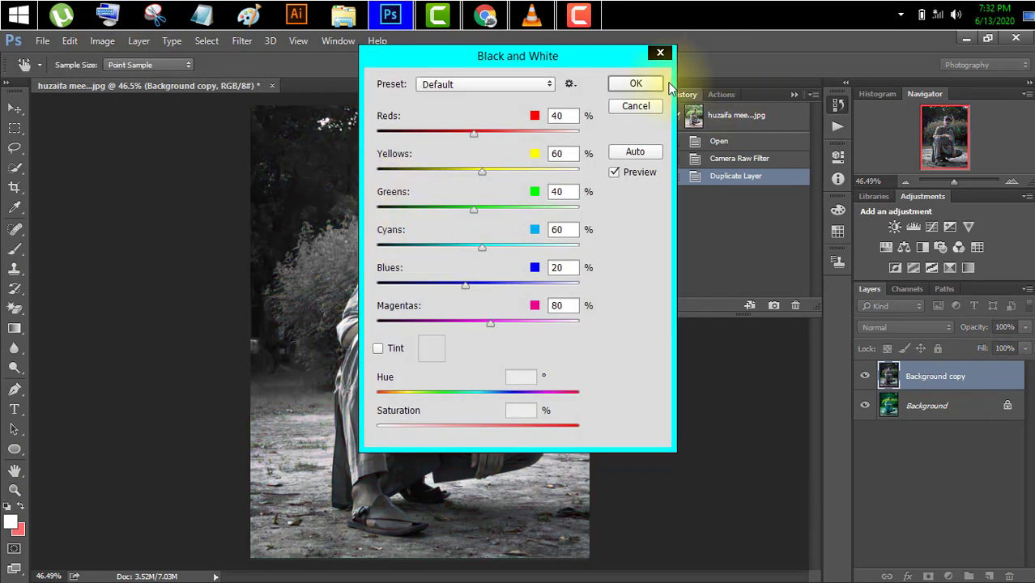
{"action": "left_click", "coordinate": [634, 85]}
Duplicate the black-and-white layer and exclude the red channel from the new copy's blending options.
{"action": "left_click_drag", "start_coordinate": [964, 375], "coordinate": [989, 576]}
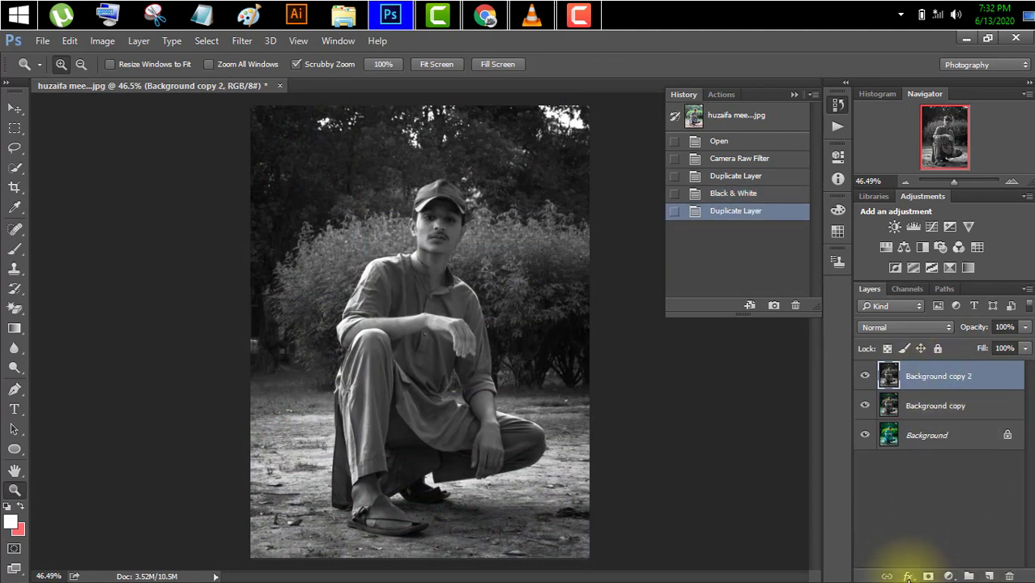
{"action": "left_click", "coordinate": [908, 575]}
{"action": "left_click", "coordinate": [936, 400]}
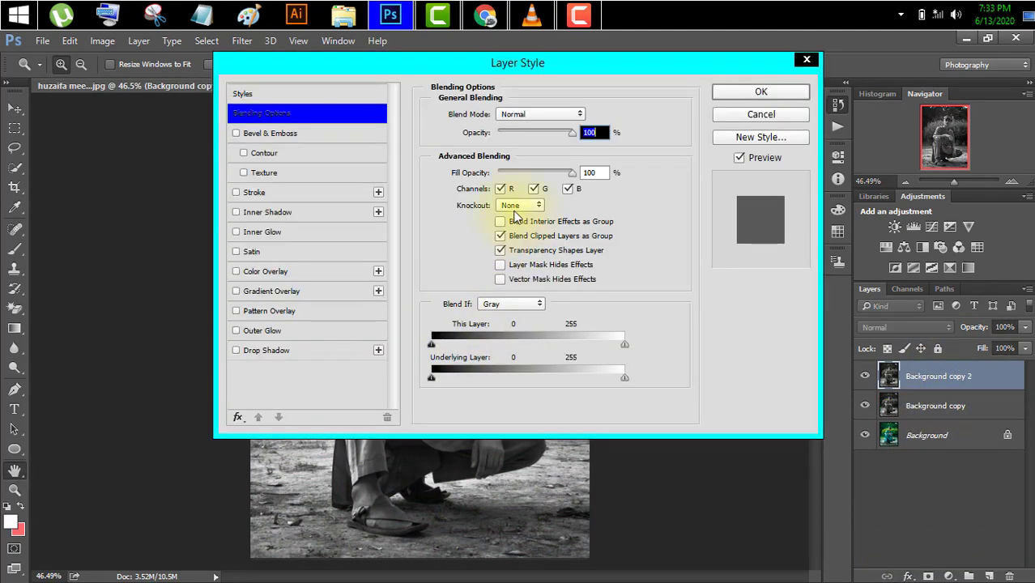
{"action": "left_click", "coordinate": [500, 188]}
{"action": "left_click", "coordinate": [803, 95]}
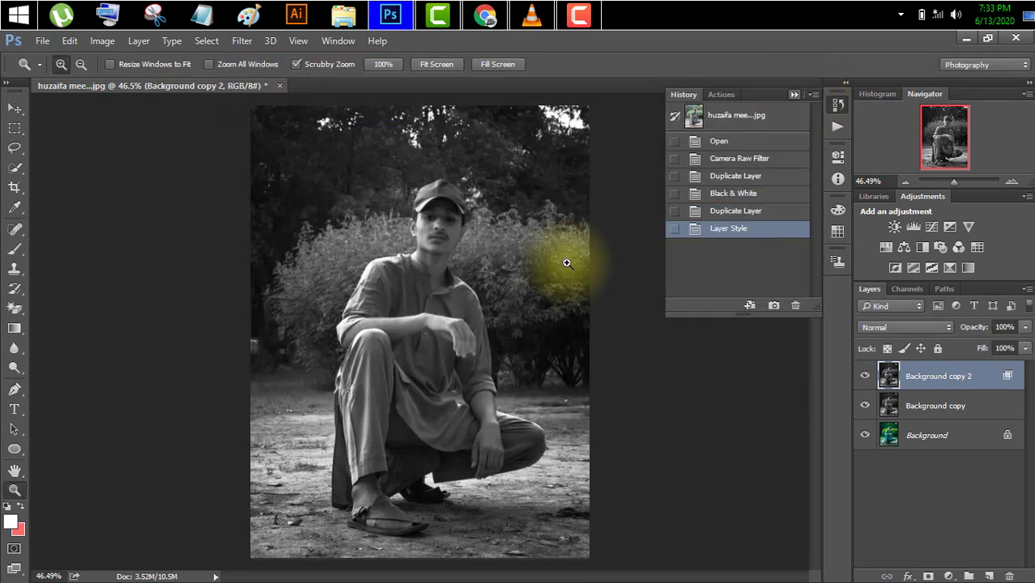
Shift the Background copy 2 layer slightly to the right to create red and cyan fringes.
{"action": "key", "text": "v"}
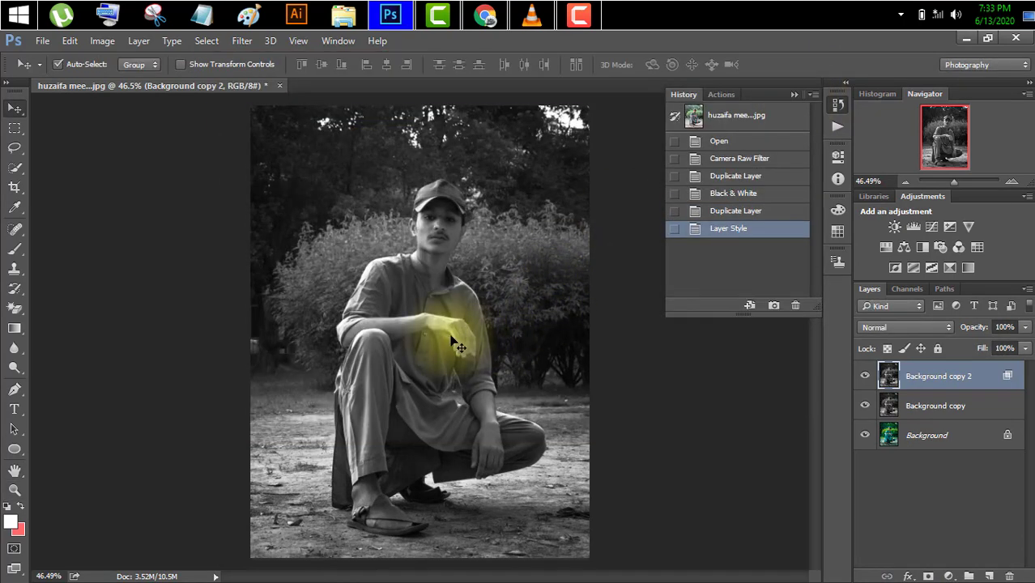
{"action": "mouse_move", "coordinate": [452, 340]}
{"action": "left_mouse_down"}
{"action": "mouse_move", "coordinate": [443, 337]}
{"action": "mouse_move", "coordinate": [457, 332]}
{"action": "left_mouse_up"}
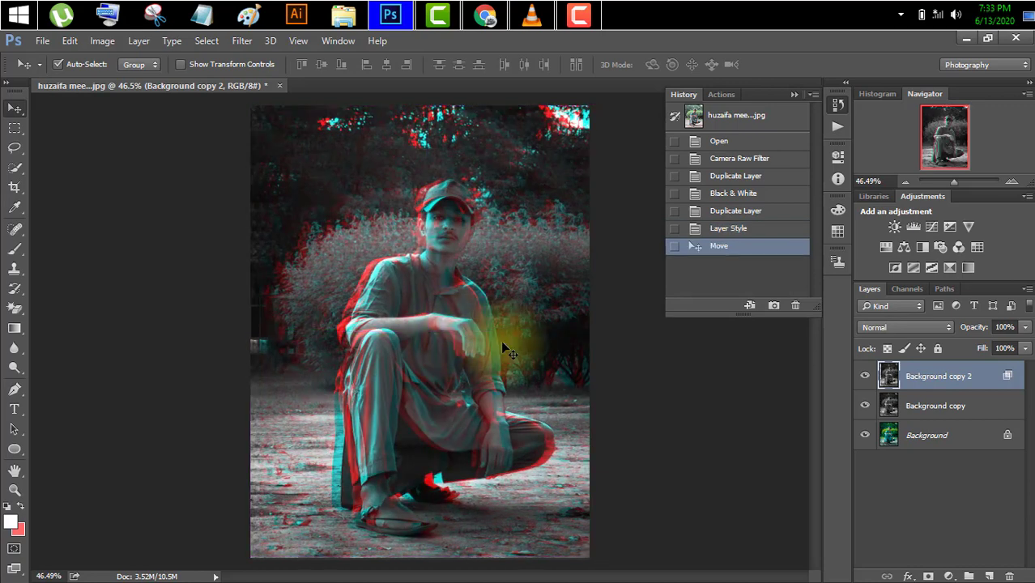
Group the two black-and-white layers and create a merged duplicate of that group at 80% opacity.
{"action": "left_click", "coordinate": [910, 408], "text": "shift"}
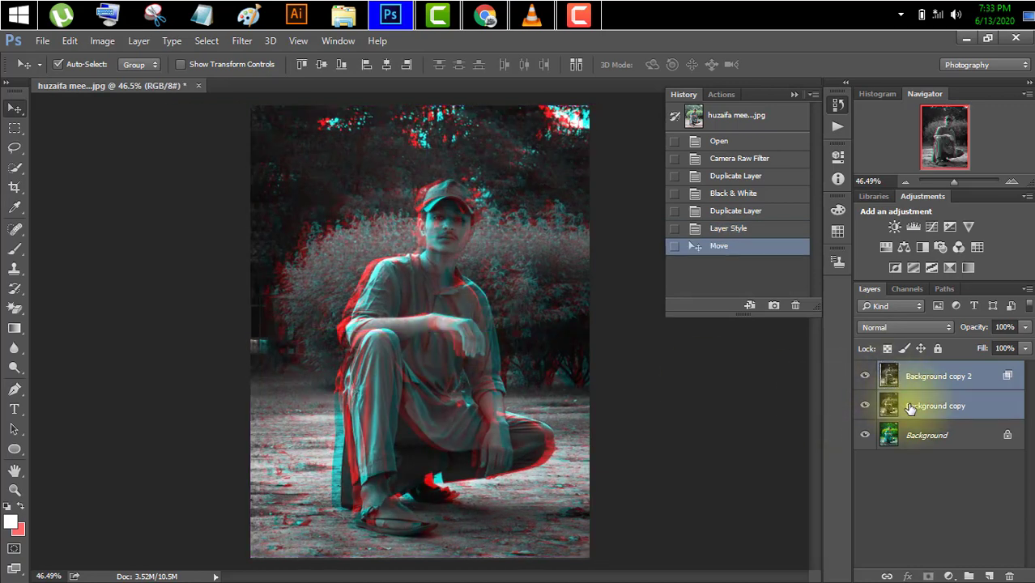
{"action": "left_click_drag", "start_coordinate": [910, 407], "coordinate": [968, 576]}
{"action": "left_click_drag", "start_coordinate": [954, 375], "coordinate": [989, 575]}
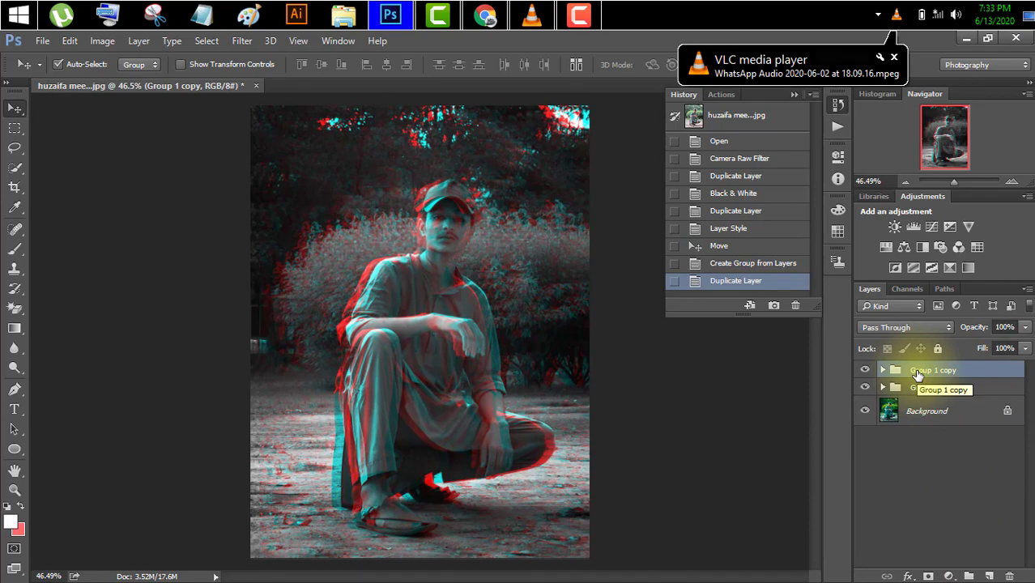
{"action": "key", "text": "8"}
{"action": "key", "text": "ctrl+e"}
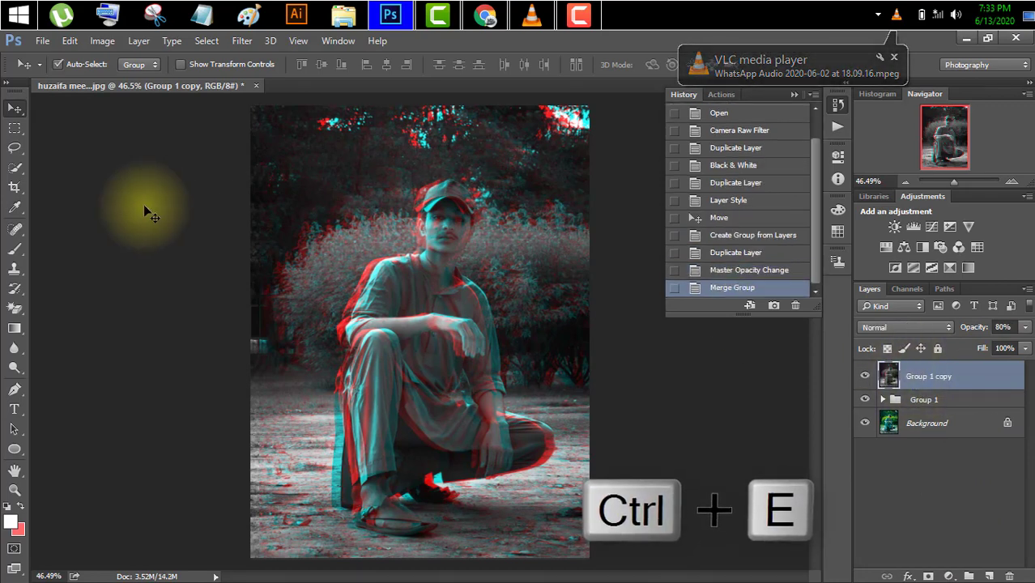
On the merged copy, select and shift thin rectangular slices sideways just below the raised knee and at the ankle below it.
{"action": "left_click", "coordinate": [15, 128]}
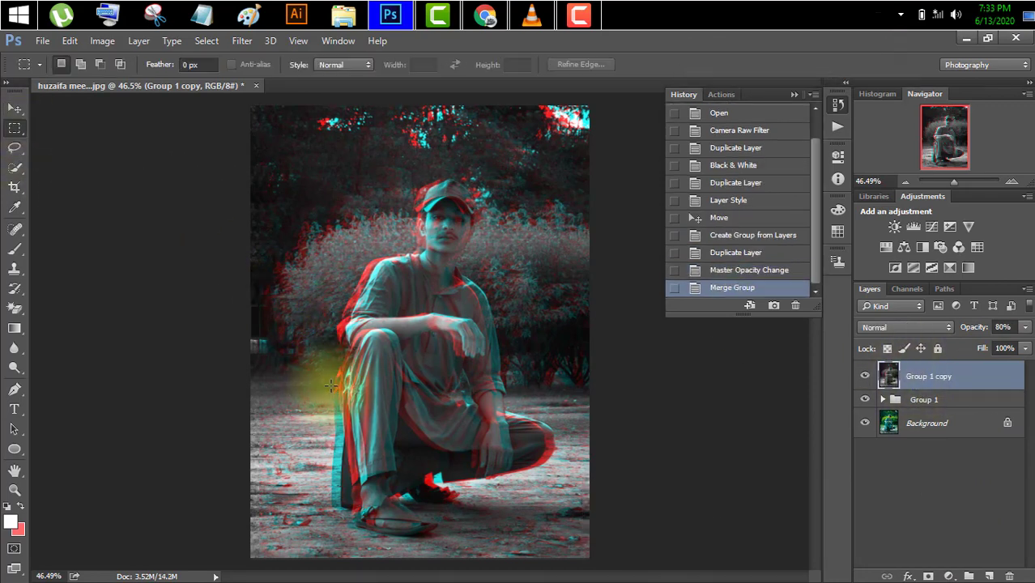
{"action": "left_click_drag", "start_coordinate": [332, 387], "coordinate": [357, 393]}
{"action": "key", "text": "8"}
{"action": "key", "text": "ctrl+d"}
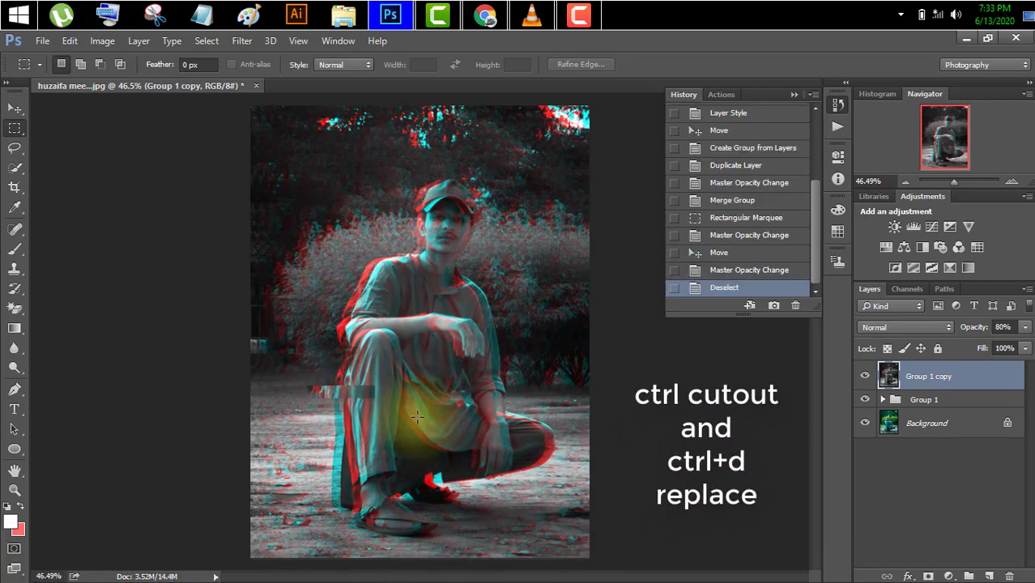
{"action": "mouse_move", "coordinate": [344, 490]}
{"action": "left_mouse_down"}
{"action": "mouse_move", "coordinate": [387, 546]}
{"action": "mouse_move", "coordinate": [391, 491]}
{"action": "mouse_move", "coordinate": [398, 499]}
{"action": "mouse_move", "coordinate": [346, 493]}
{"action": "left_mouse_up"}
{"action": "key", "text": "8"}
{"action": "key", "text": "ctrl+d"}
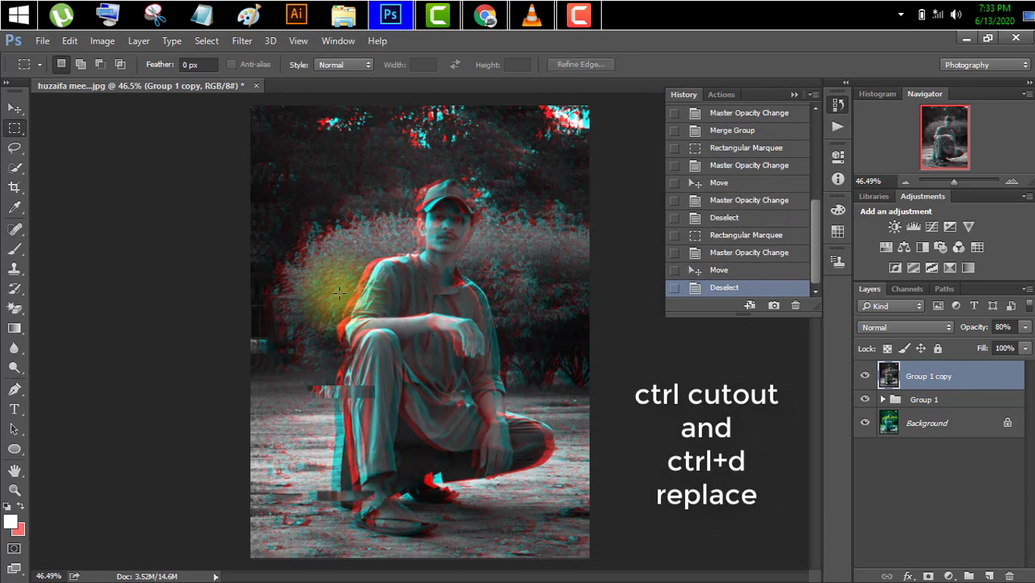
Offset one rectangular slice at the upper arm's outer edge and another along the underside of the lowered knee.
{"action": "left_click_drag", "start_coordinate": [339, 294], "coordinate": [364, 296]}
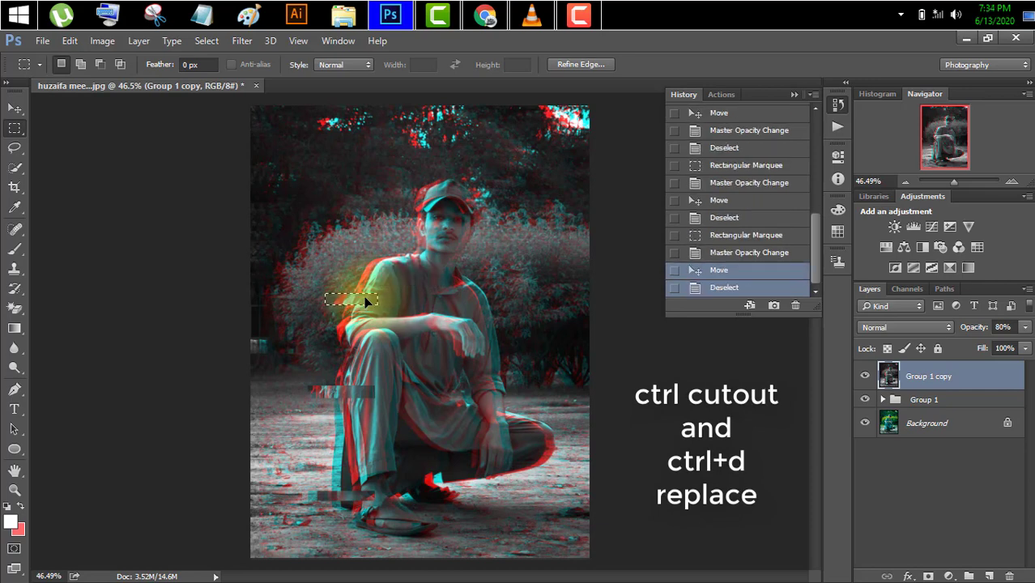
{"action": "key", "text": "ctrl+d"}
{"action": "left_click_drag", "start_coordinate": [553, 468], "coordinate": [468, 450]}
{"action": "mouse_move", "coordinate": [524, 467]}
{"action": "left_mouse_down"}
{"action": "mouse_move", "coordinate": [511, 463]}
{"action": "mouse_move", "coordinate": [551, 470]}
{"action": "mouse_move", "coordinate": [523, 471]}
{"action": "mouse_move", "coordinate": [578, 450]}
{"action": "mouse_move", "coordinate": [568, 455]}
{"action": "left_mouse_up"}
{"action": "key", "text": "ctrl+d"}
{"action": "key", "text": "ctrl+d"}
{"action": "key", "text": "ctrl+d"}
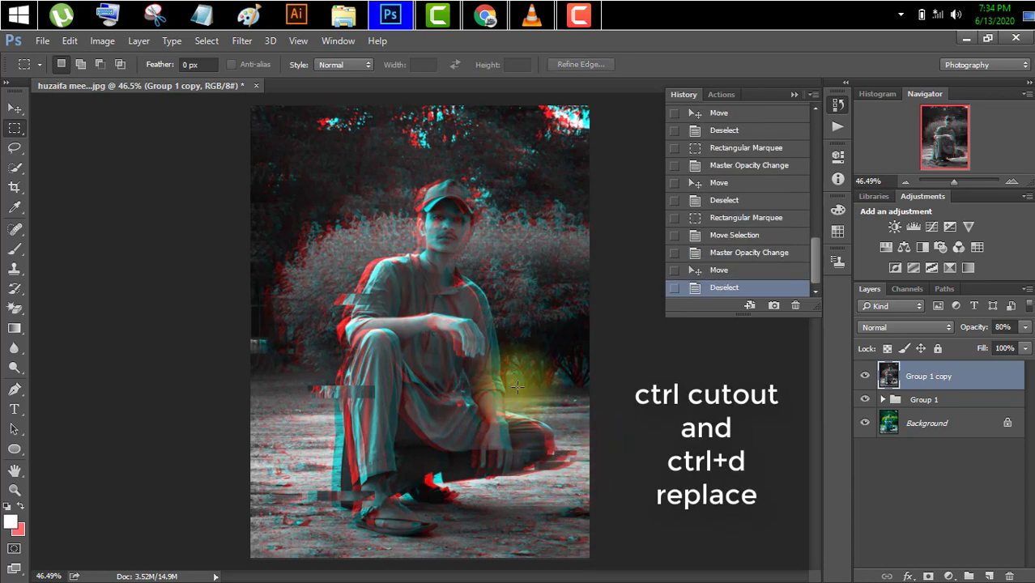
Offset narrow rectangular slices at the hanging arm's sleeve, one near the elbow and one beside the chest.
{"action": "left_click_drag", "start_coordinate": [476, 378], "coordinate": [510, 389]}
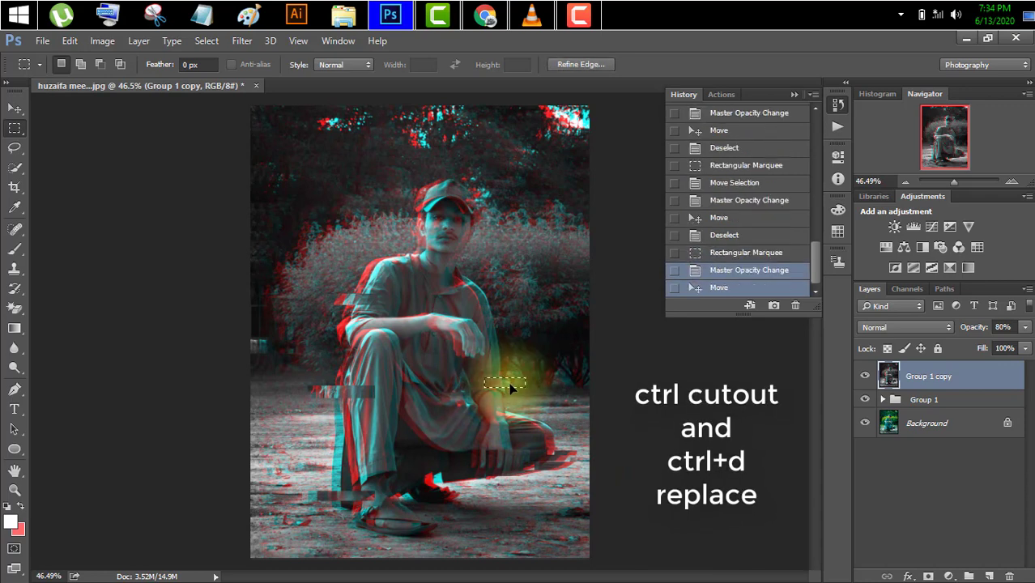
{"action": "key", "text": "ctrl+d"}
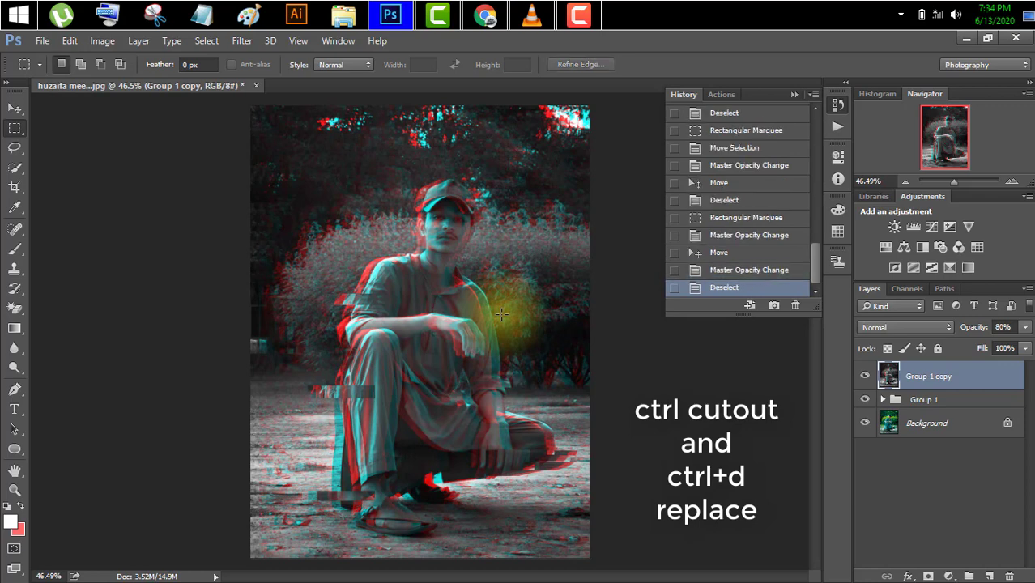
{"action": "mouse_move", "coordinate": [507, 312]}
{"action": "left_mouse_down"}
{"action": "mouse_move", "coordinate": [455, 301]}
{"action": "mouse_move", "coordinate": [520, 308]}
{"action": "left_mouse_up"}
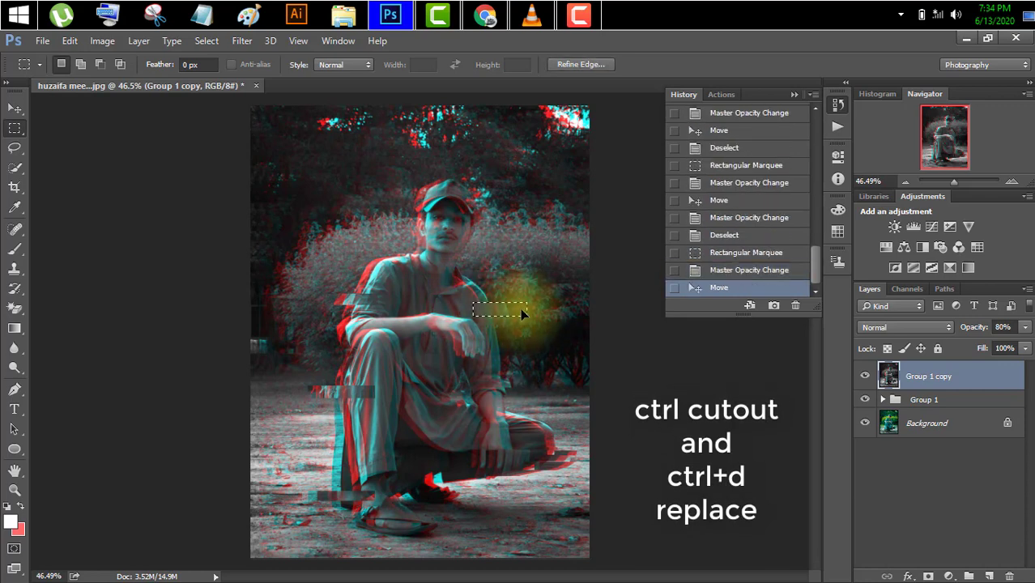
{"action": "key", "text": "ctrl+d"}
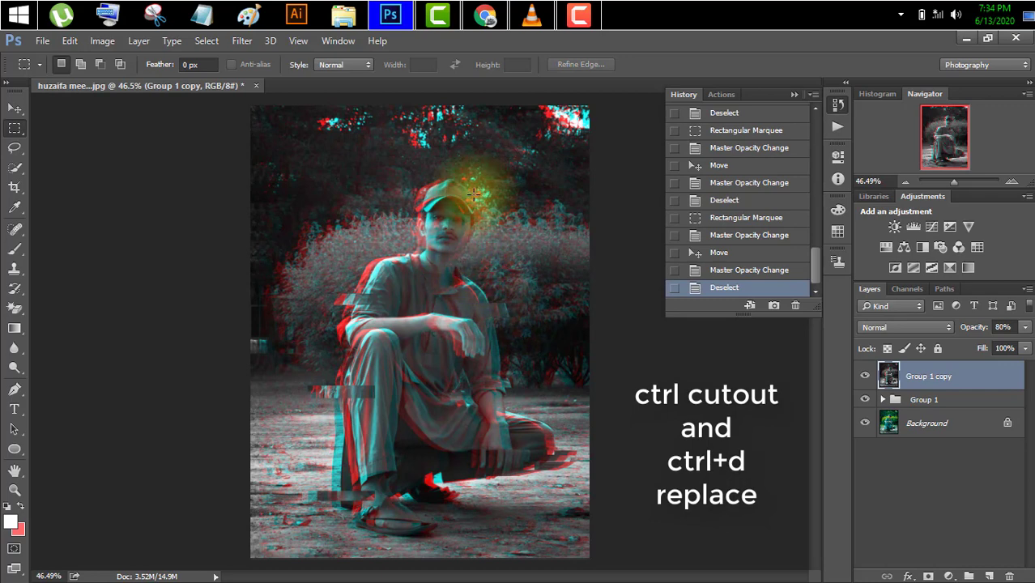
Offset small rectangular slices across the top of the cap and along the side of the face.
{"action": "left_click_drag", "start_coordinate": [484, 190], "coordinate": [460, 180]}
{"action": "key", "text": "ctrl+d"}
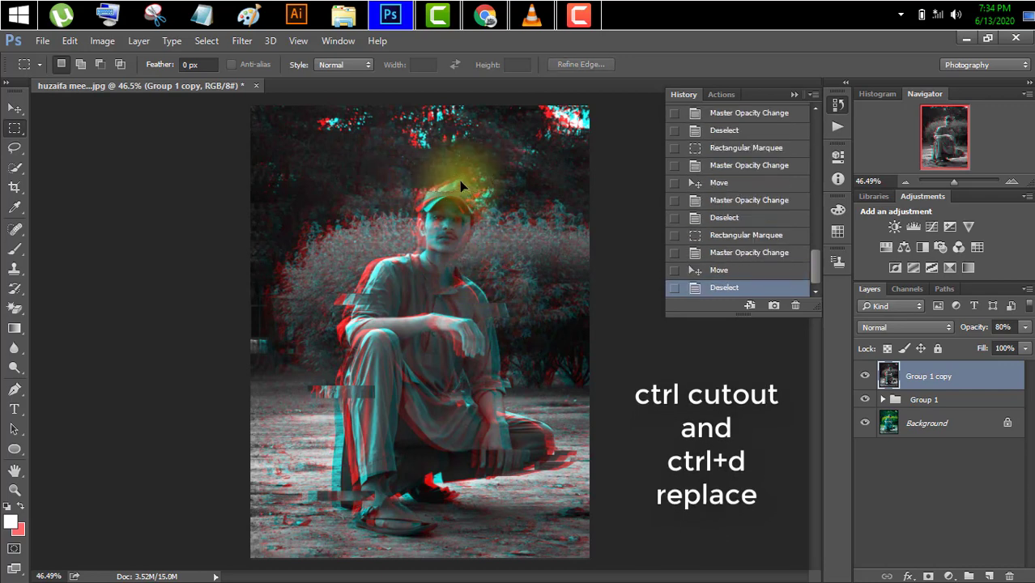
{"action": "left_click_drag", "start_coordinate": [409, 229], "coordinate": [430, 235]}
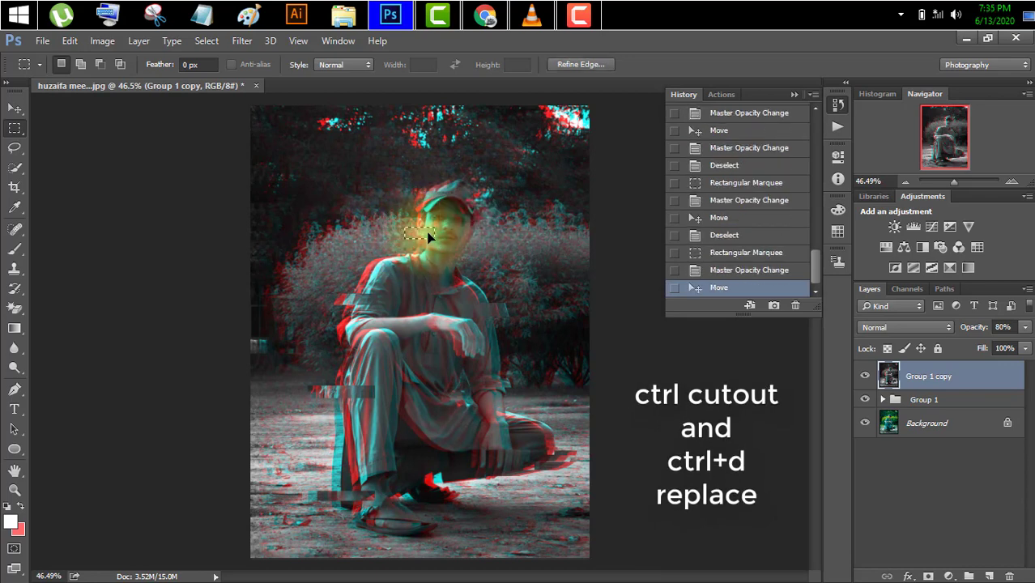
{"action": "key", "text": "ctrl+d"}
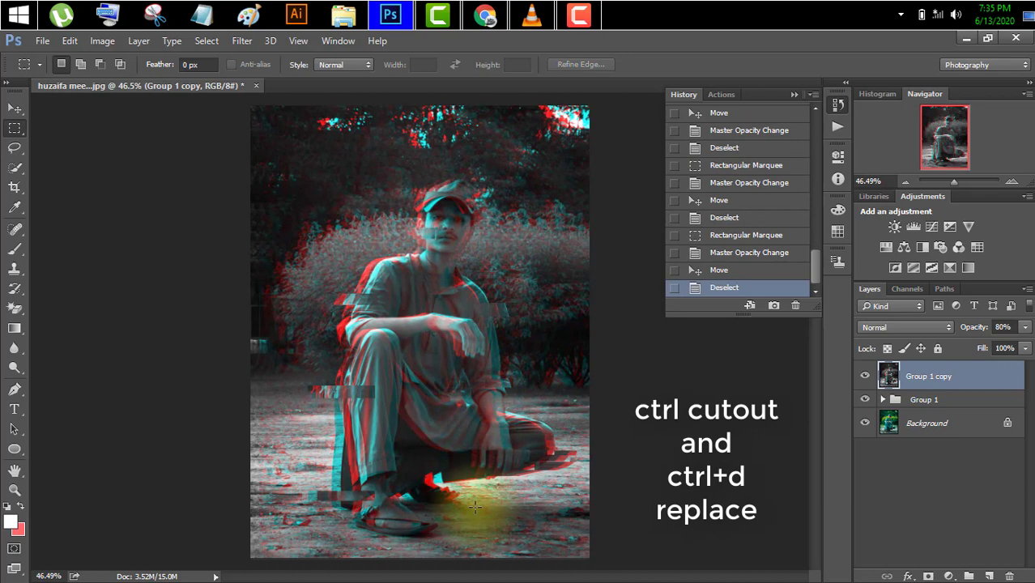
Offset a slice by the rear foot and a long thin slice across the raised knee's outer edge.
{"action": "mouse_move", "coordinate": [477, 506]}
{"action": "left_mouse_down"}
{"action": "mouse_move", "coordinate": [417, 490]}
{"action": "mouse_move", "coordinate": [466, 507]}
{"action": "left_mouse_up"}
{"action": "key", "text": "8"}
{"action": "key", "text": "ctrl+d"}
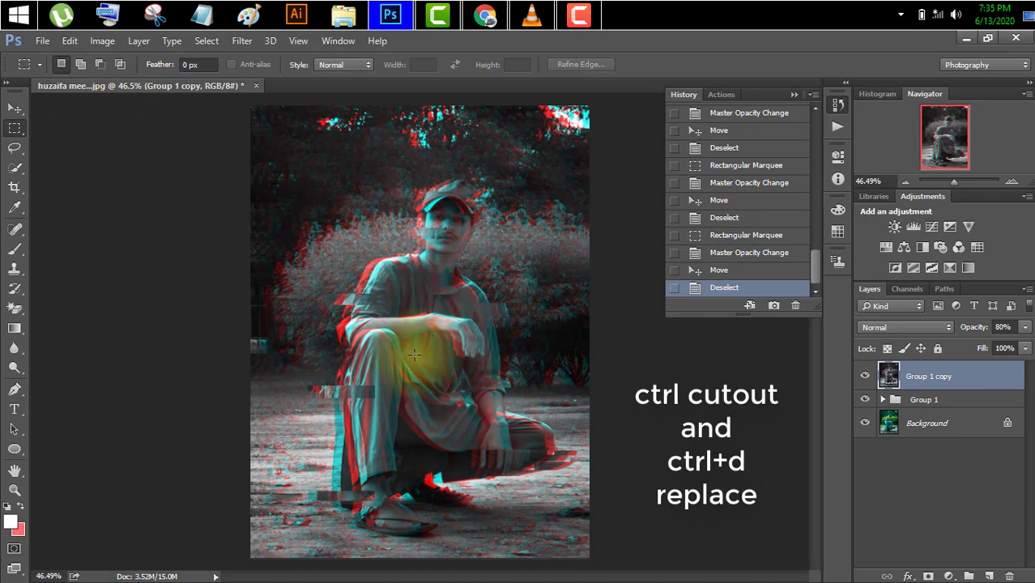
{"action": "left_click_drag", "start_coordinate": [327, 349], "coordinate": [351, 353]}
{"action": "key", "text": "ctrl+d"}
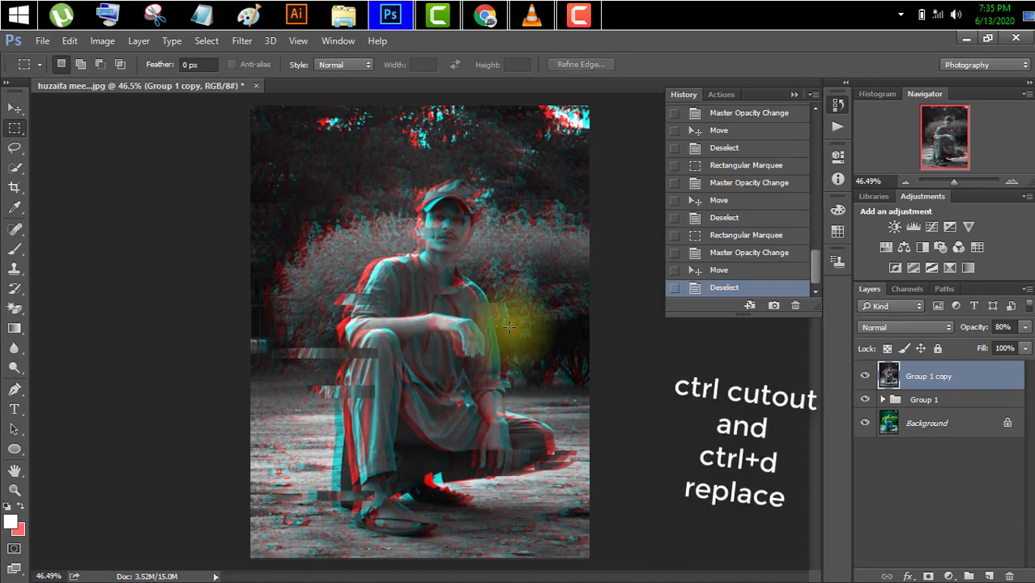
Compare the image before and after the glitch effect by toggling the visibility of Group 1 copy and Group 1.
{"action": "left_click", "coordinate": [11, 107]}
{"action": "scroll", "coordinate": [729, 235], "scroll_direction": "up", "scroll_amount": 10}
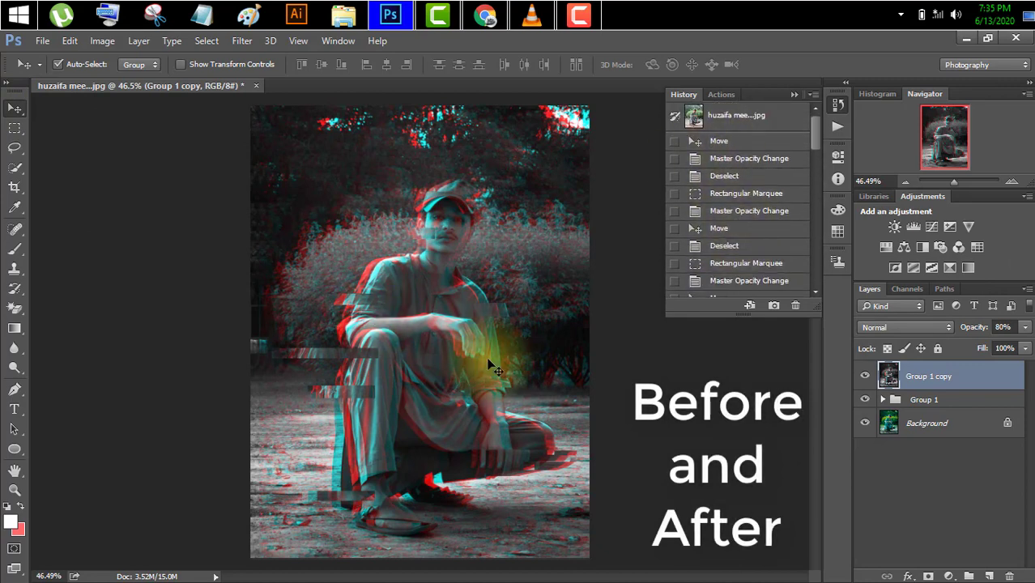
{"action": "left_click", "coordinate": [865, 375]}
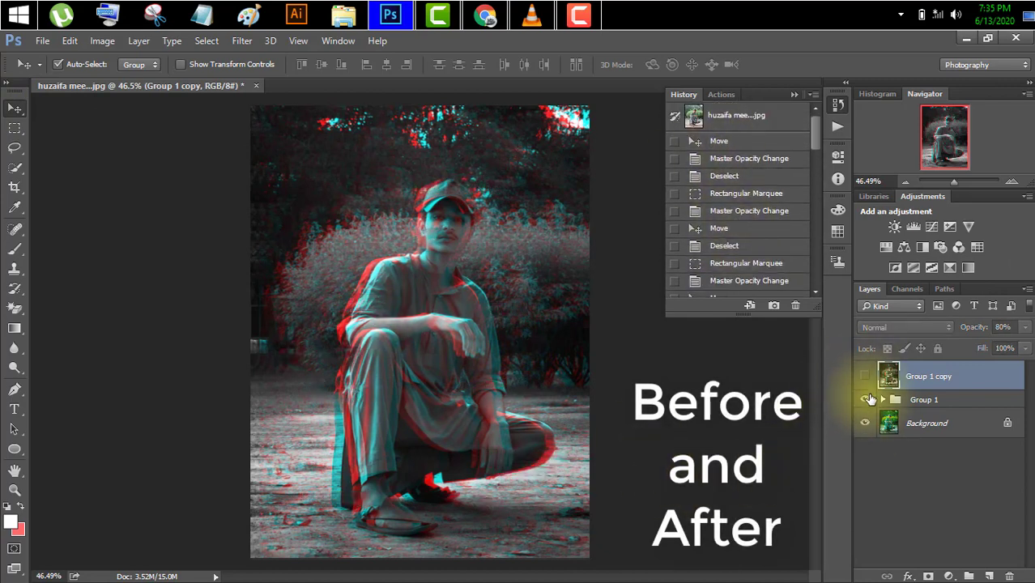
{"action": "left_click", "coordinate": [866, 399]}
{"action": "left_click", "coordinate": [865, 376]}
{"action": "left_click", "coordinate": [865, 399]}
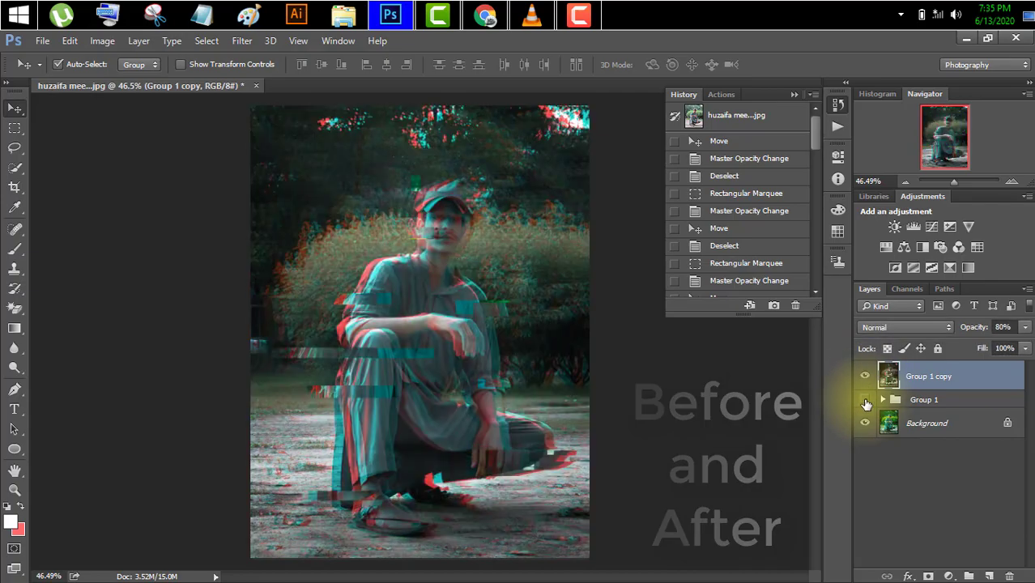